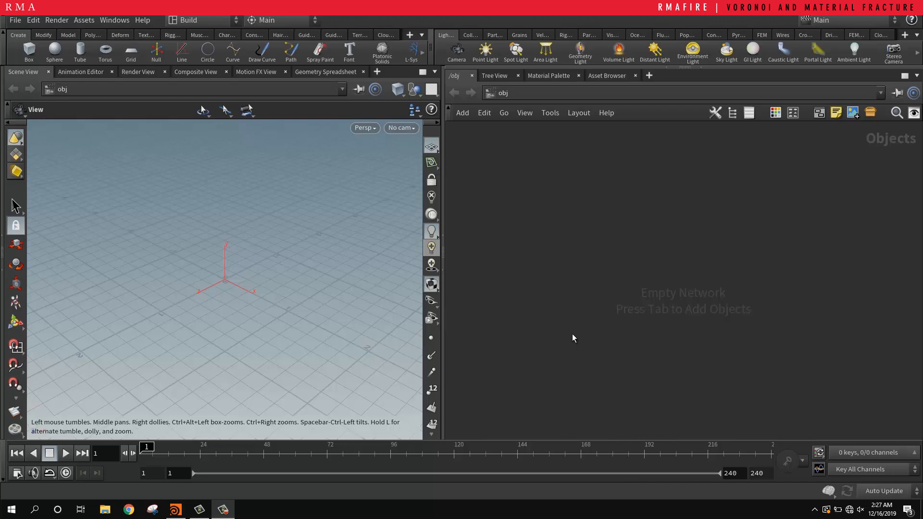
Step: Create a Geometry object in the empty object network and enter its network
left_click_drag(560, 301, 634, 250)
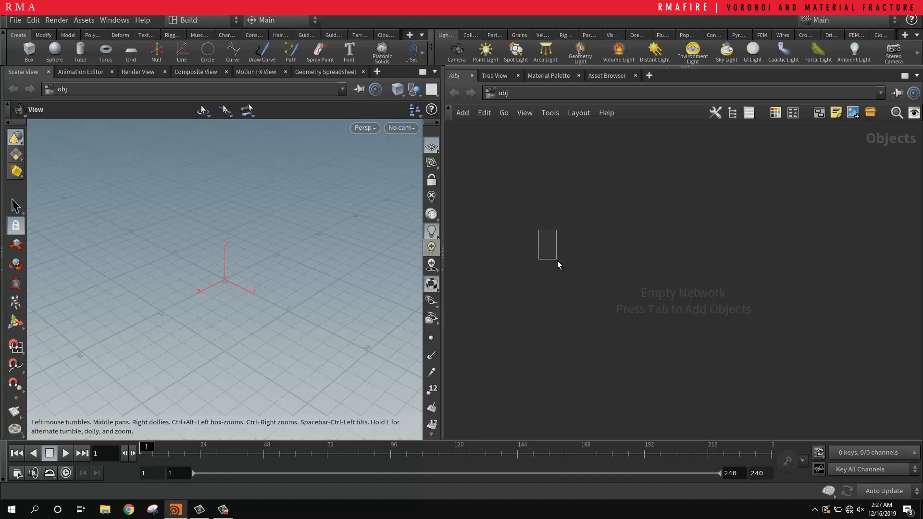
key("Tab")
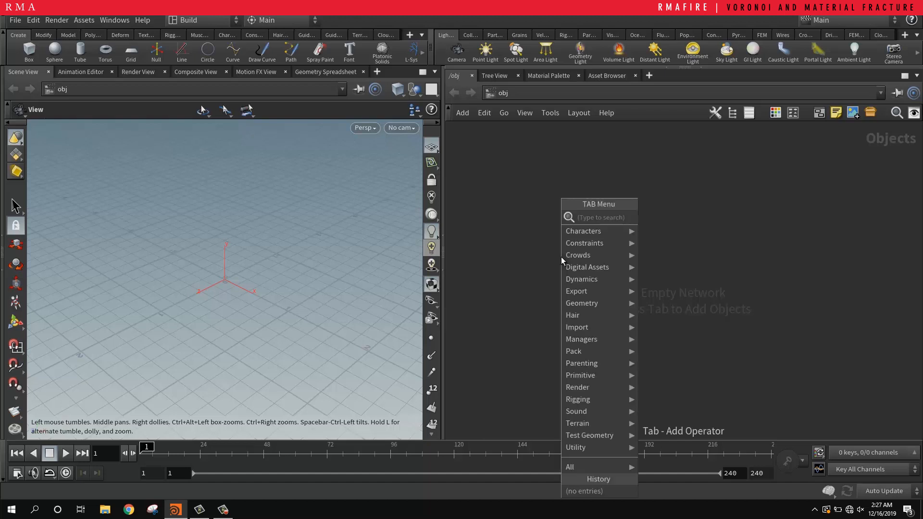
type("geo")
key("Return")
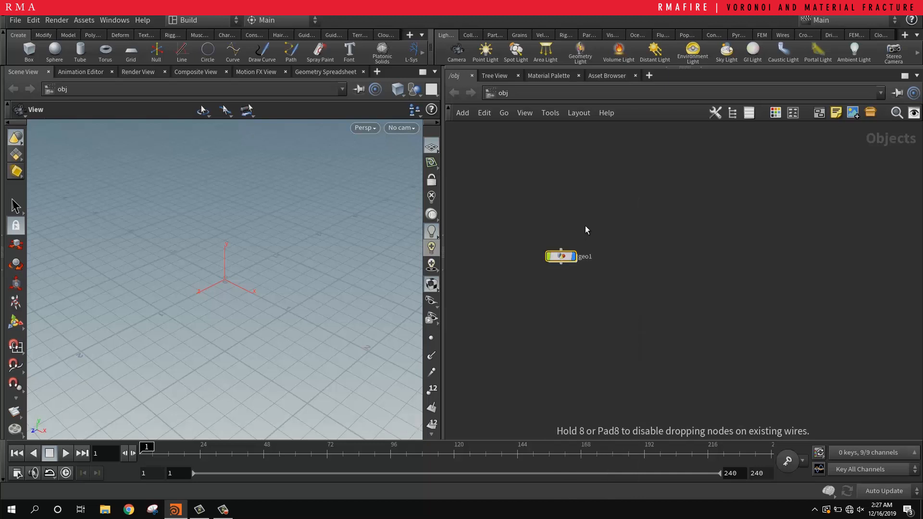
double_click(561, 256)
Step: Add a Box node to the geometry network
key("Tab")
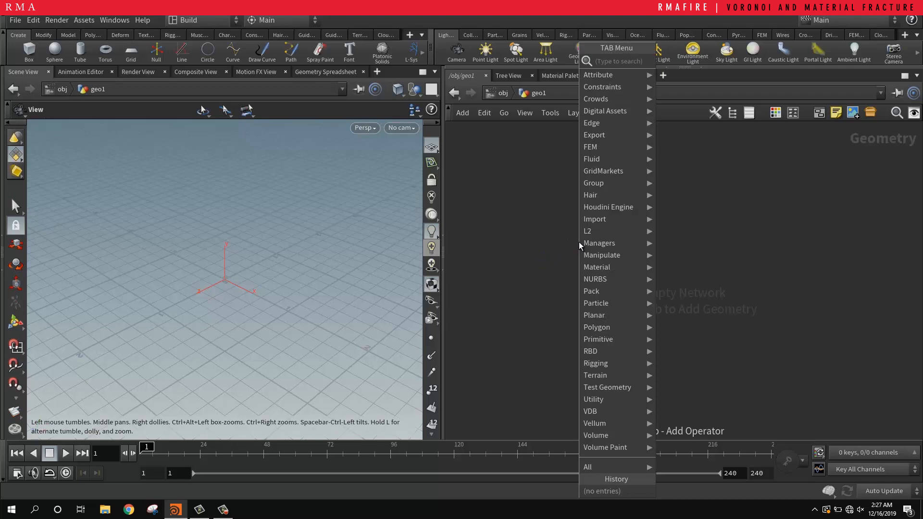
type("box")
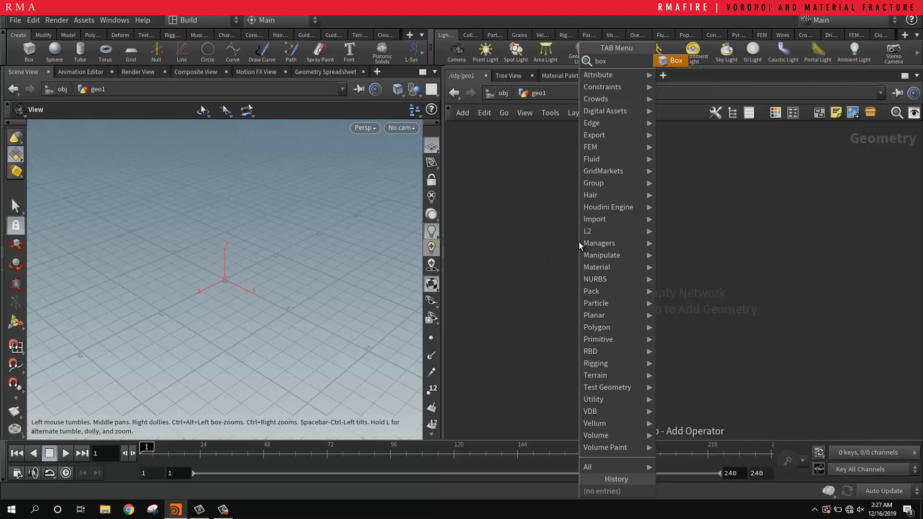
key("Return")
left_click(579, 241)
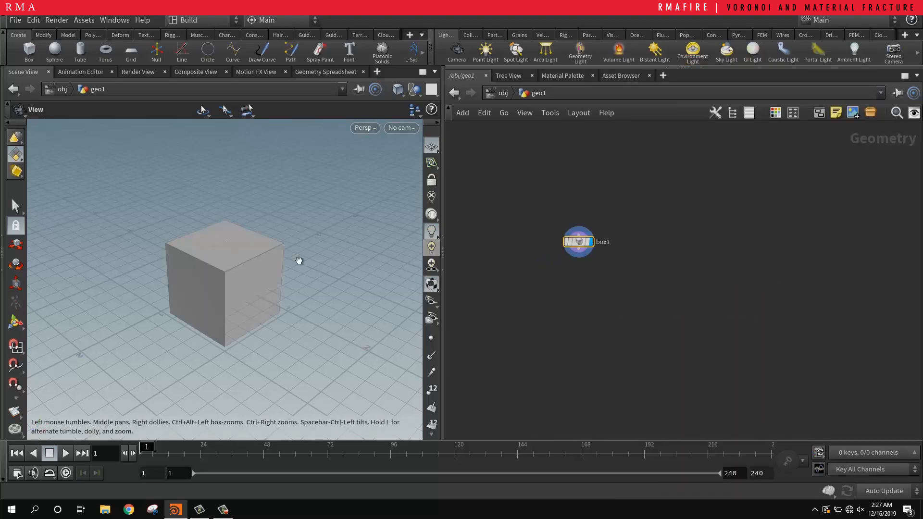
left_click_drag(298, 262, 219, 236)
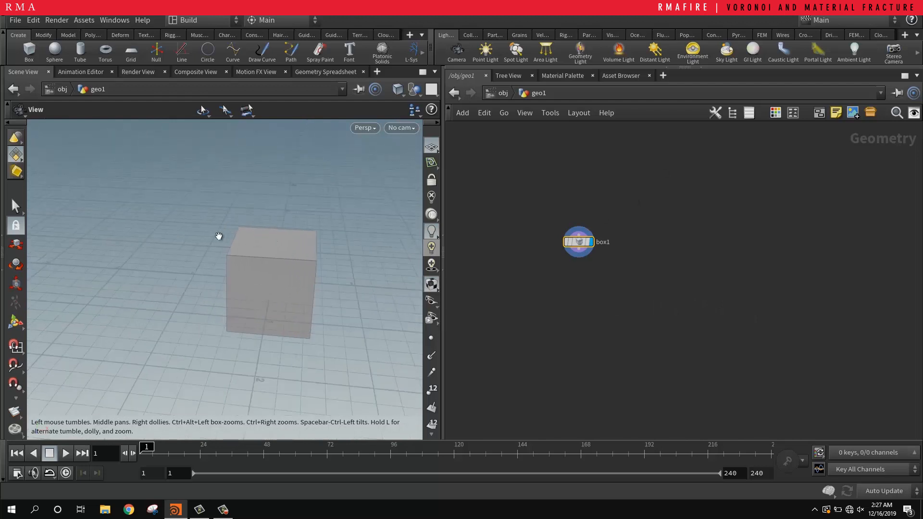
left_click_drag(263, 266, 194, 243)
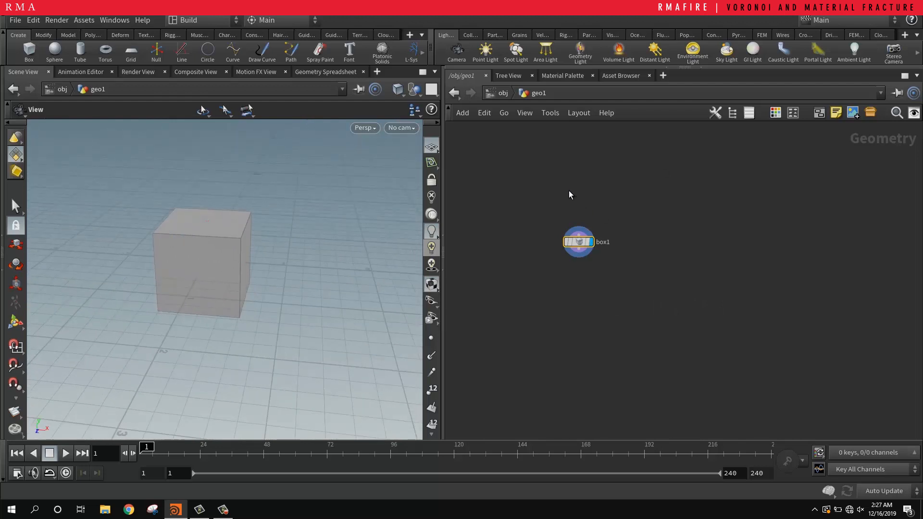
left_click(223, 515)
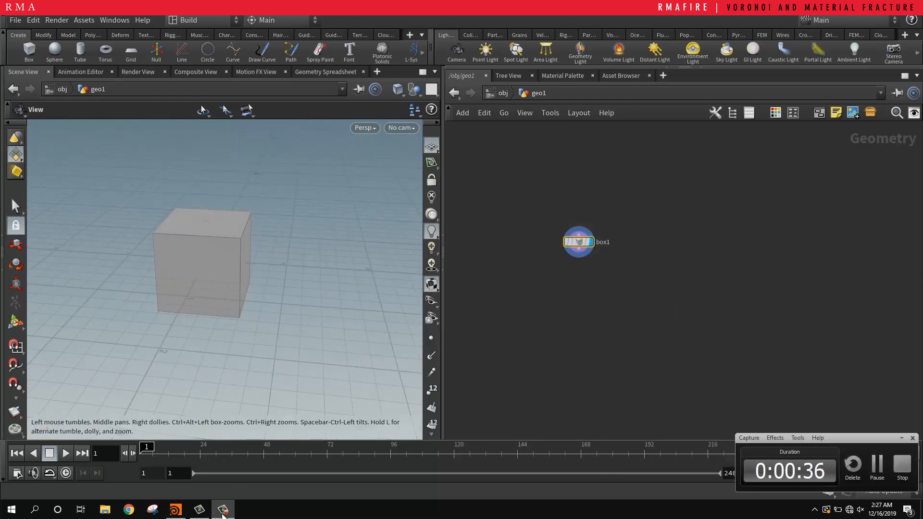
left_click(223, 515)
Step: Show the box's parameters, set its primitive type to Polygon Mesh and its axis divisions to 10 on all three axes
key("p")
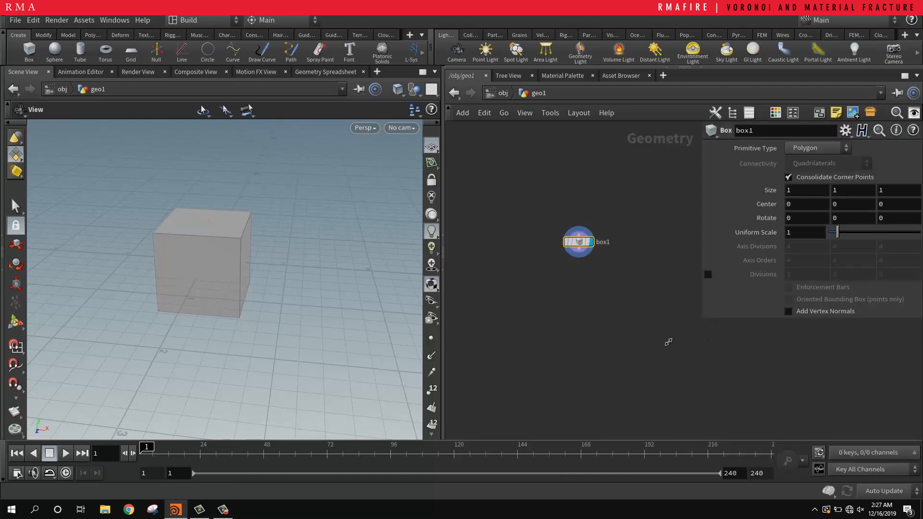
left_click_drag(668, 341, 649, 354)
left_click(769, 149)
left_click(772, 166)
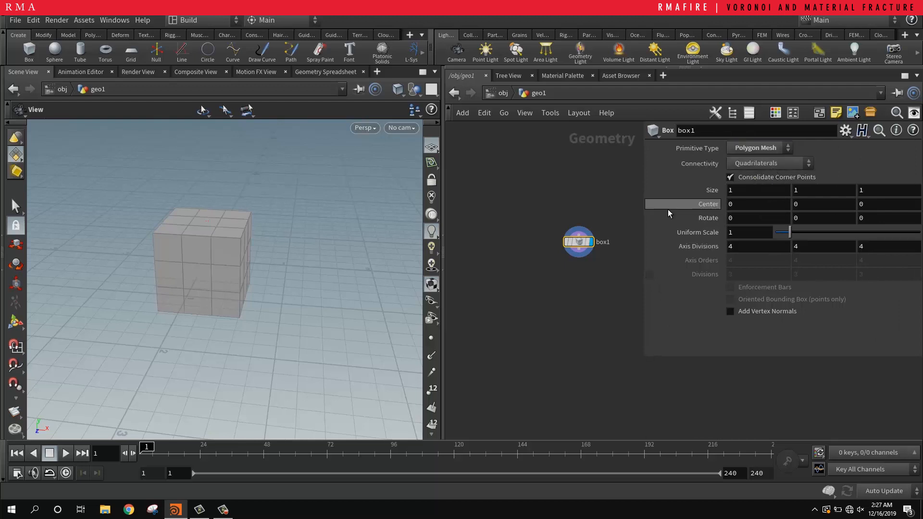
left_click(730, 246)
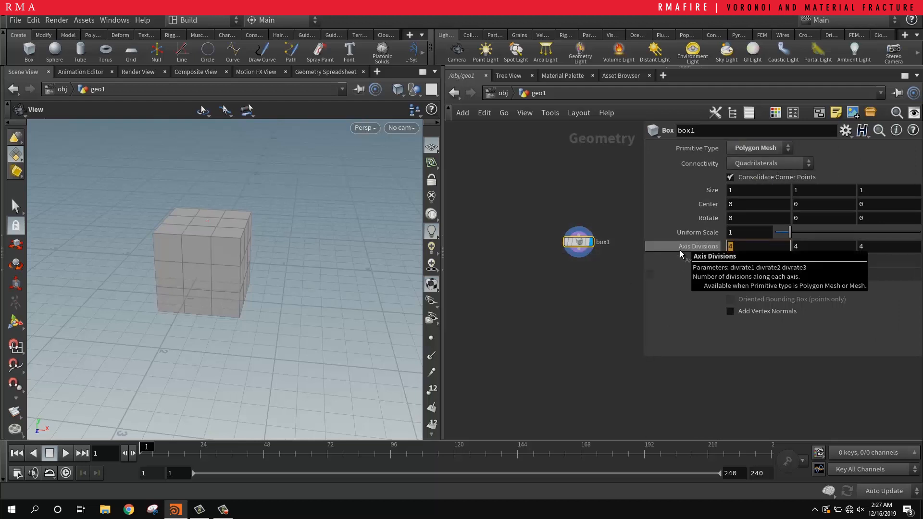
type("10")
key("Return")
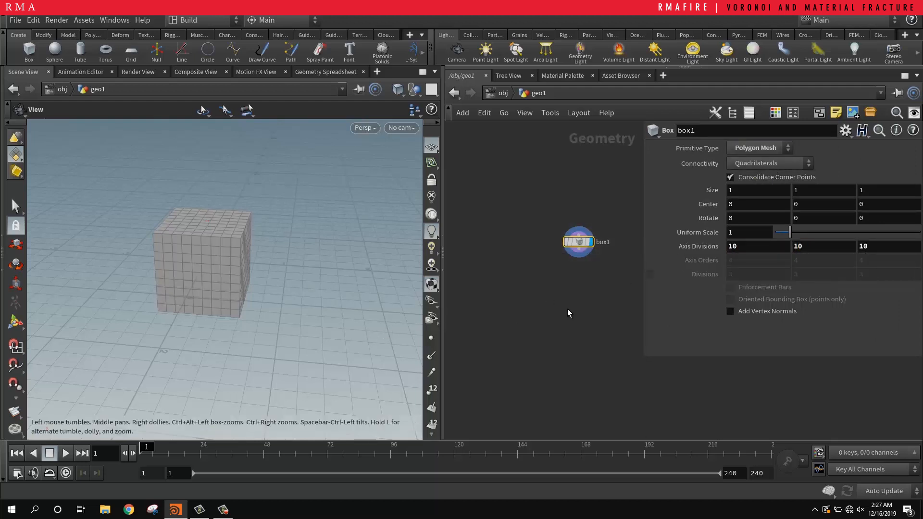
Step: Widen the network editor by narrowing the scene view beside it
middle_click_drag(567, 303, 541, 296)
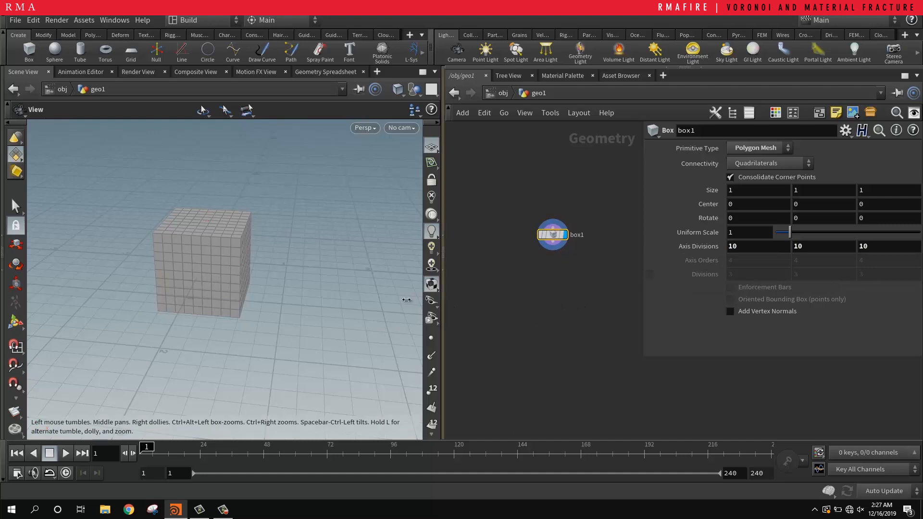
left_click_drag(442, 303, 381, 302)
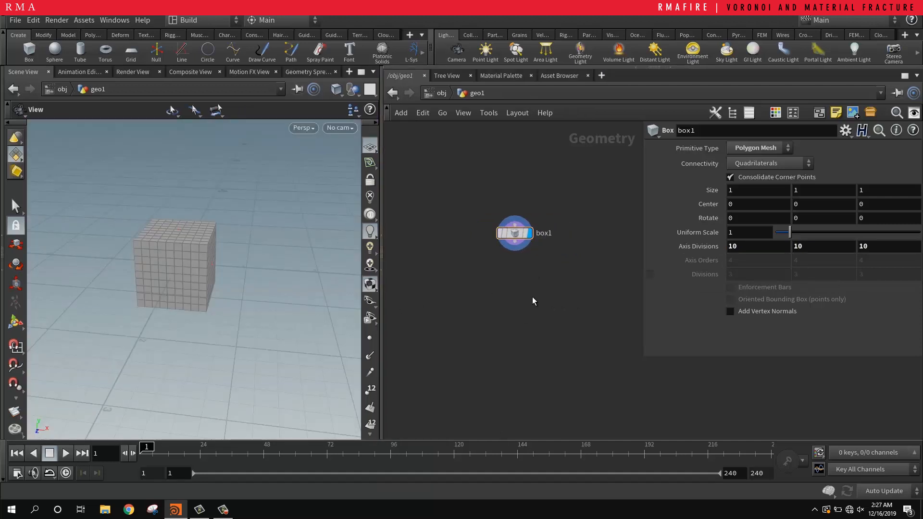
key("Tab")
type("voronoi")
key("Return")
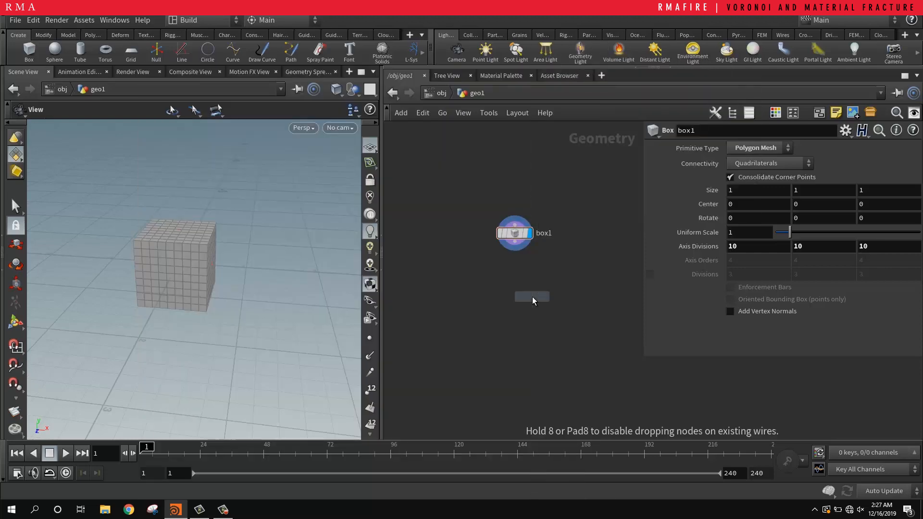
left_click(475, 255)
left_click(474, 284)
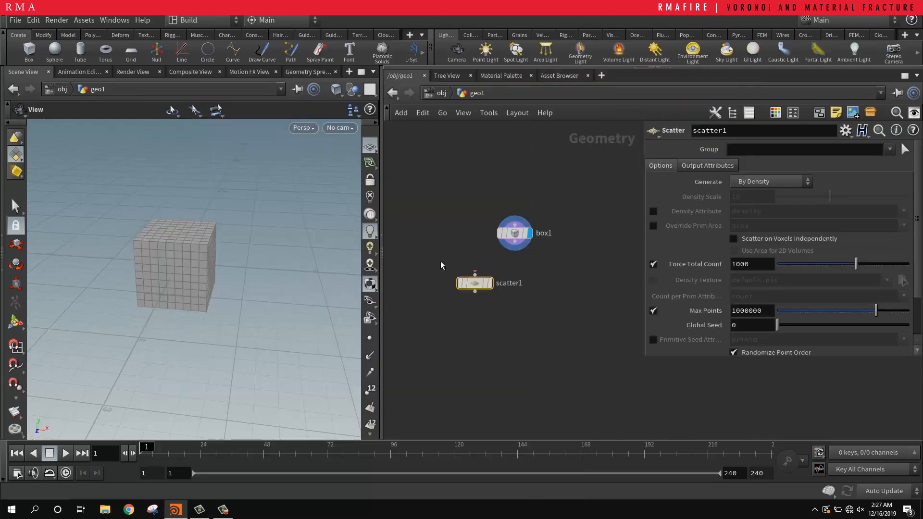
key("Delete")
Step: Add a Points from Volume node below the box node
key("Tab")
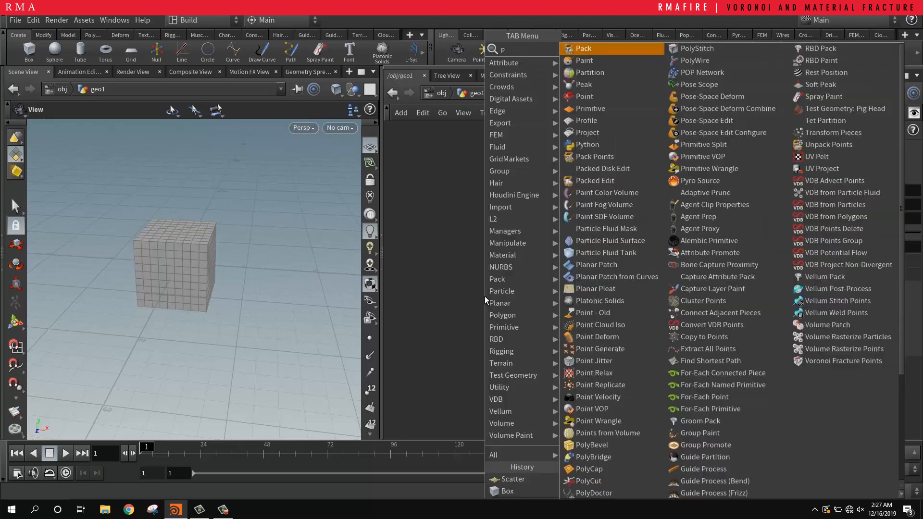
type("point sv")
key("BackSpace")
key("BackSpace")
key("BackSpace")
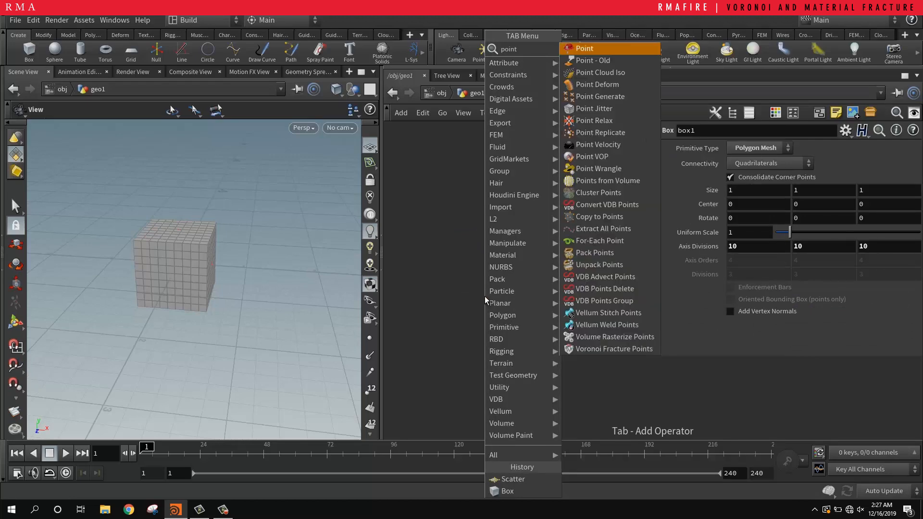
type("v")
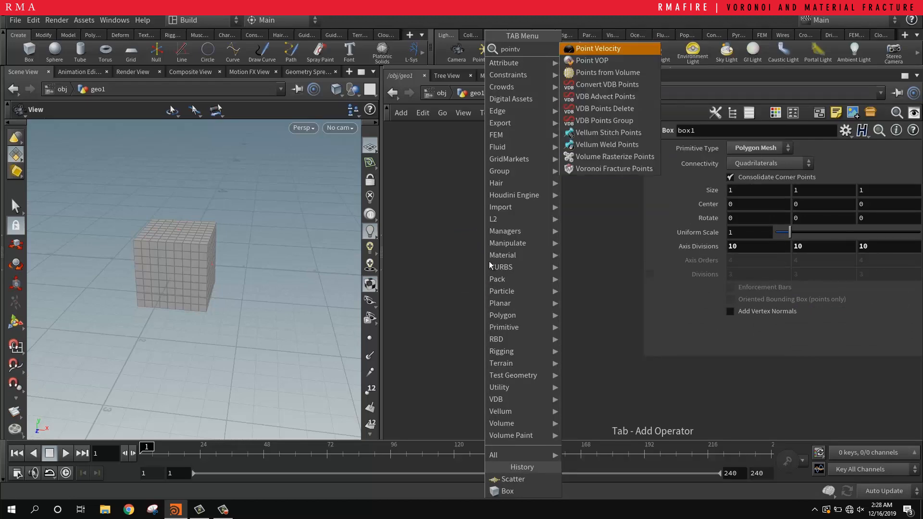
left_click(610, 75)
left_click(481, 271)
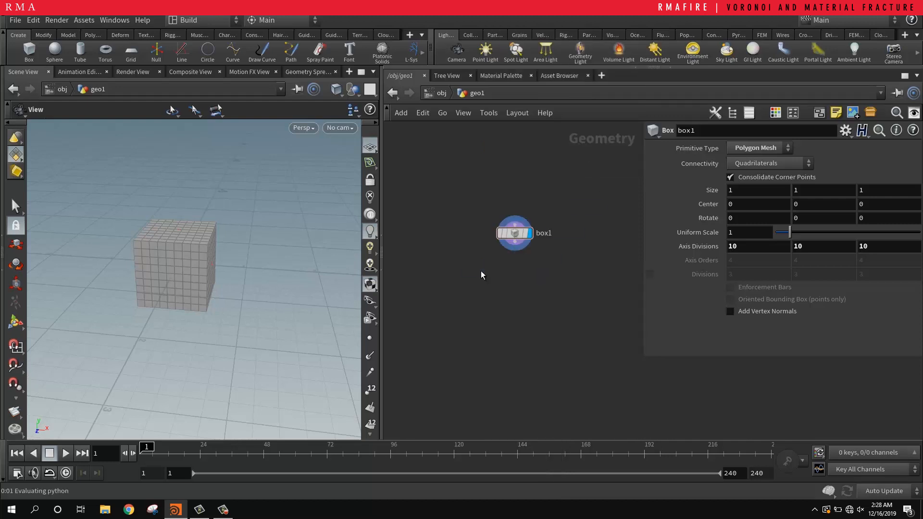
Step: Connect the box to the Points from Volume node and display that node's output
left_click(515, 251)
left_click(480, 262)
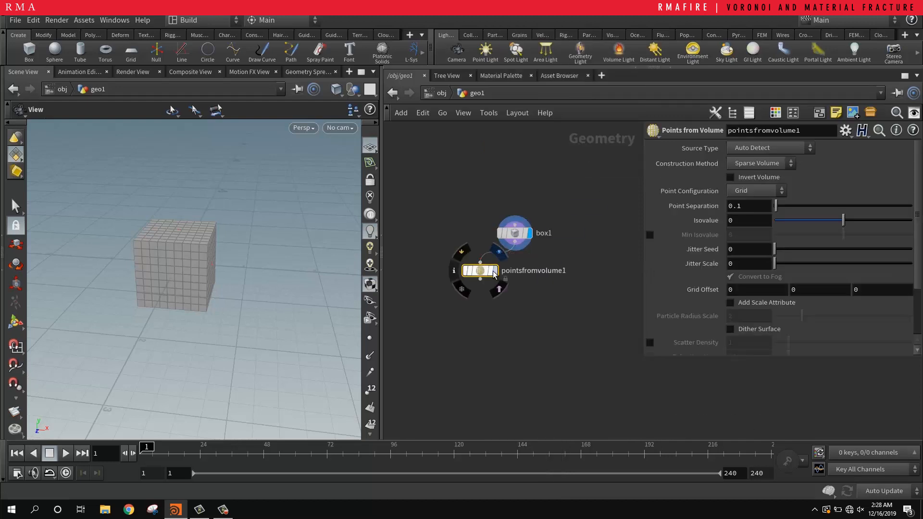
left_click(494, 270)
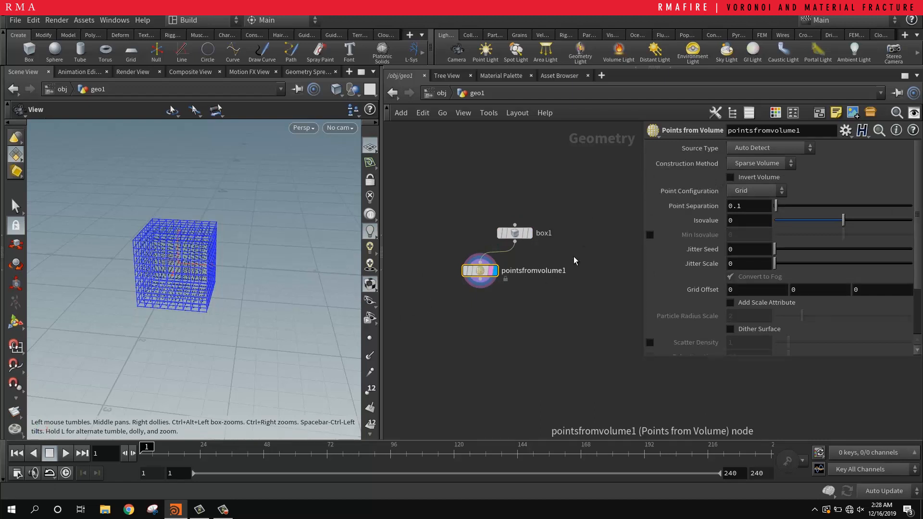
Step: Set the Points from Volume node's point separation to 0.46, jitter seed to 2.35 and jitter scale to 3.86
left_click(788, 208)
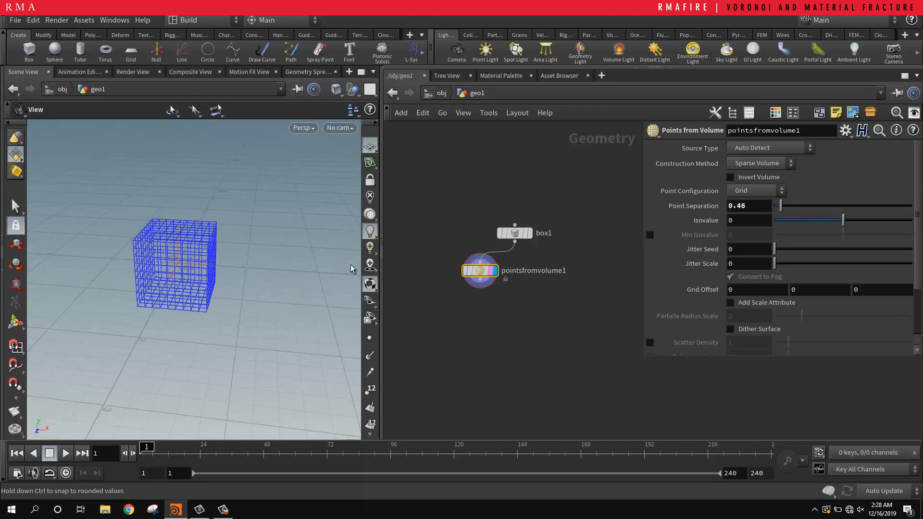
scroll(255, 241, "up", 8)
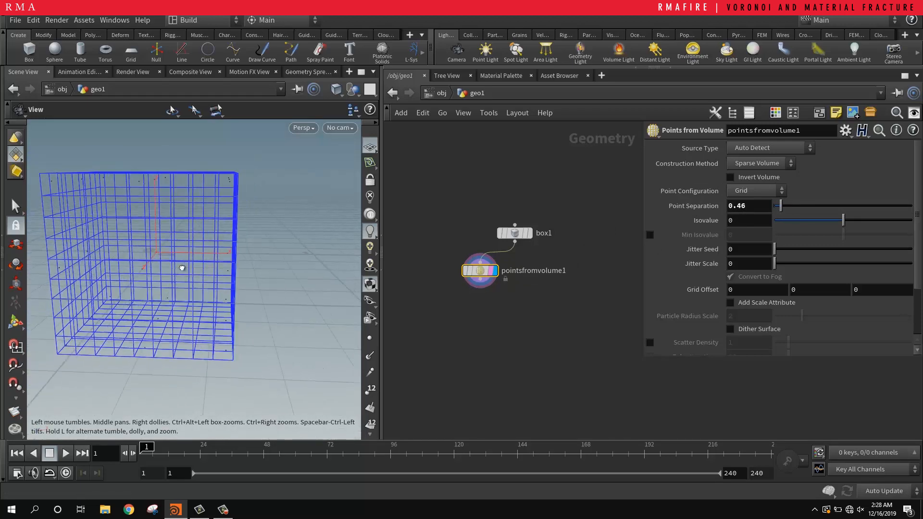
left_click_drag(181, 268, 179, 265)
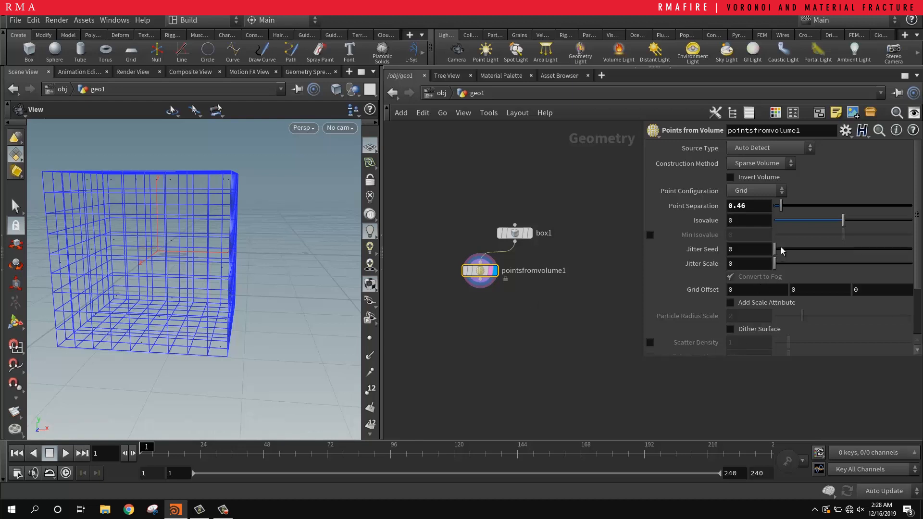
left_click_drag(780, 247, 816, 268)
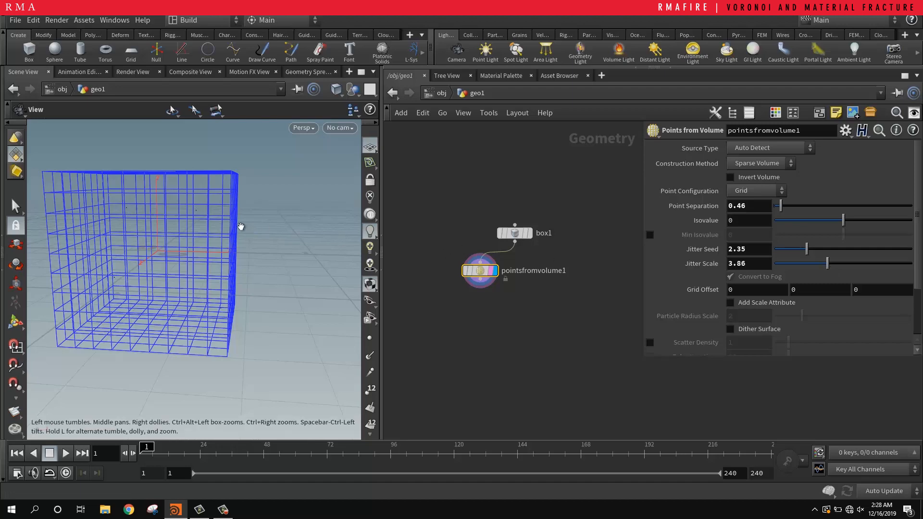
Step: Enlarge the particle point size in the viewport's geometry display options so the generated points are easier to see
key("d")
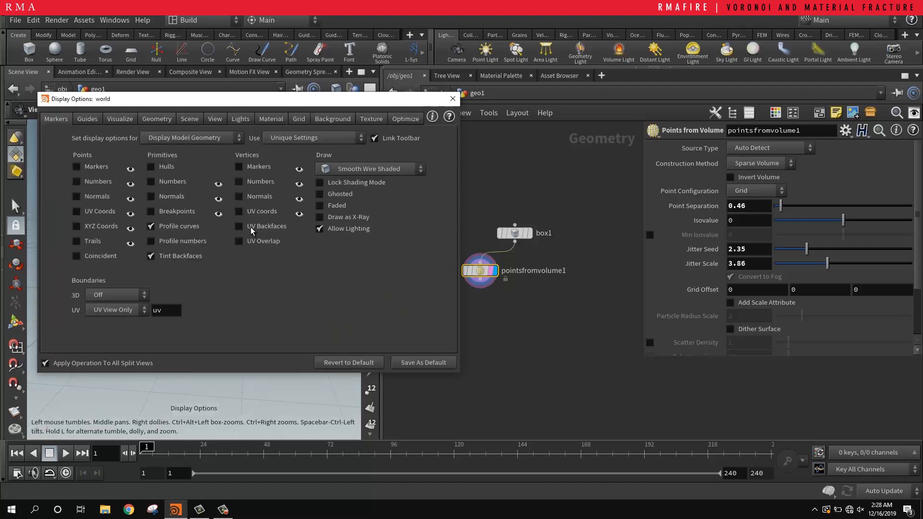
left_click(144, 121)
left_click(120, 119)
left_click(149, 124)
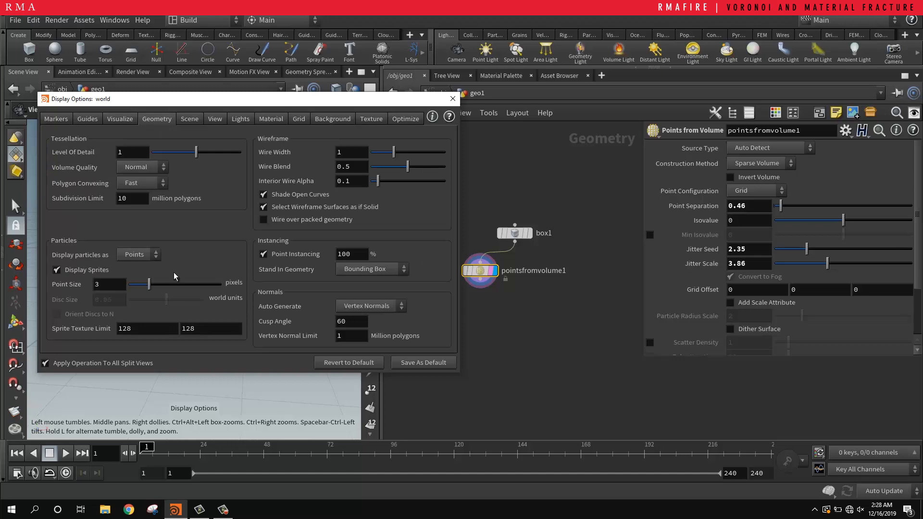
left_click(452, 98)
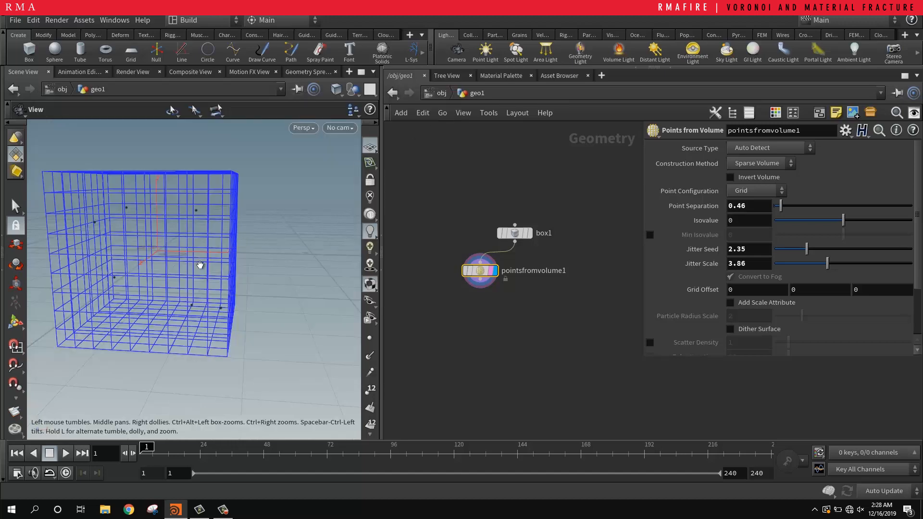
left_click_drag(200, 265, 142, 251)
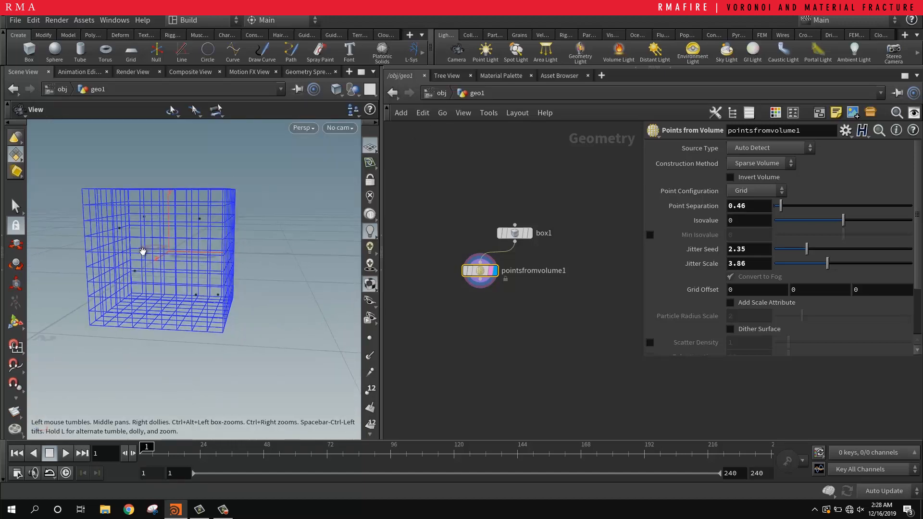
Step: Move the box node aside and add a Voronoi Fracture node below it
middle_click_drag(515, 308, 502, 304)
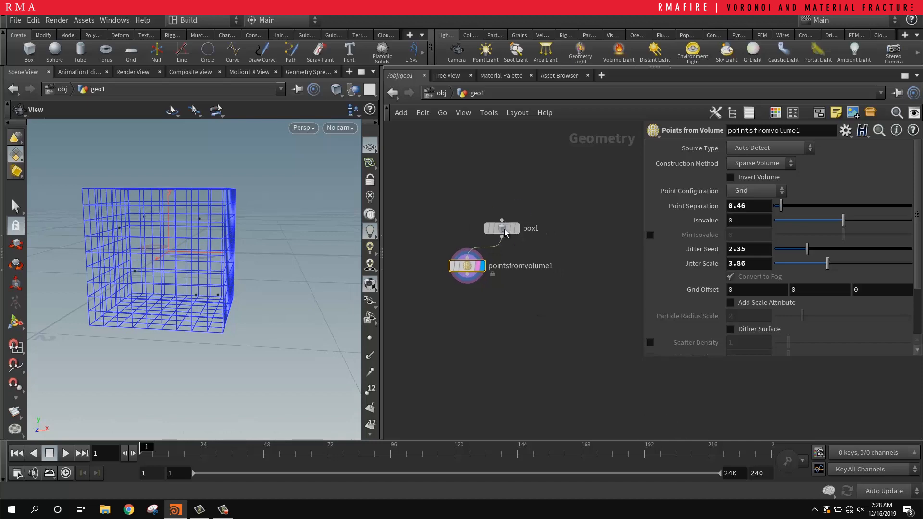
left_click_drag(504, 233, 533, 221)
key("Tab")
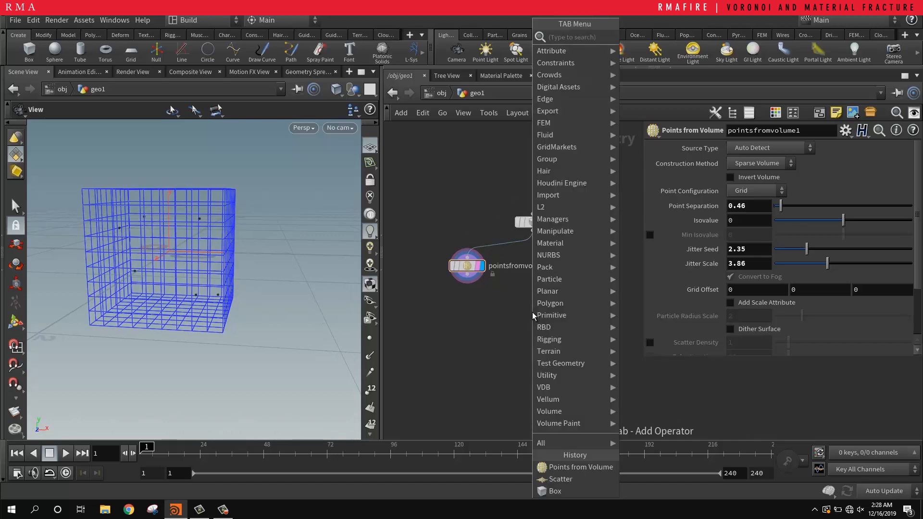
type("vor")
key("Return")
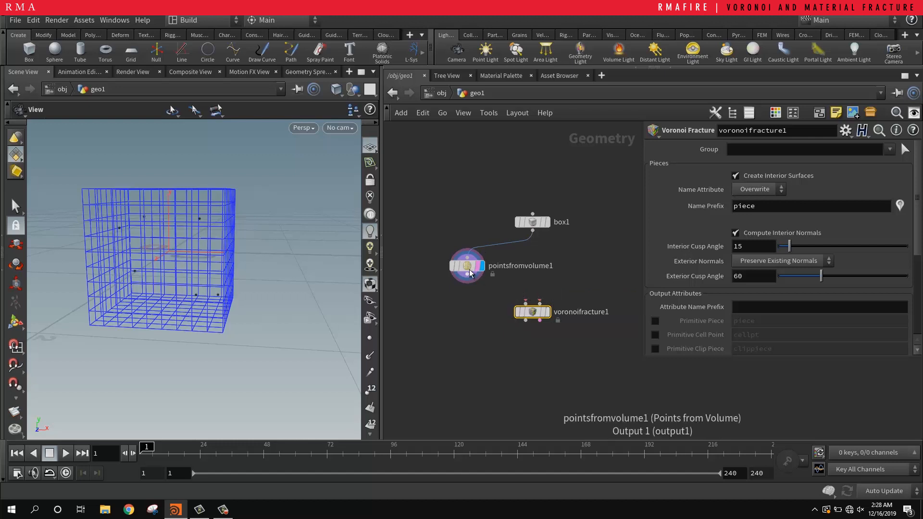
Step: Connect the box and the Points from Volume node to the Voronoi Fracture node's two inputs and display its output
left_click_drag(467, 267, 590, 272)
left_click_drag(532, 231, 515, 292)
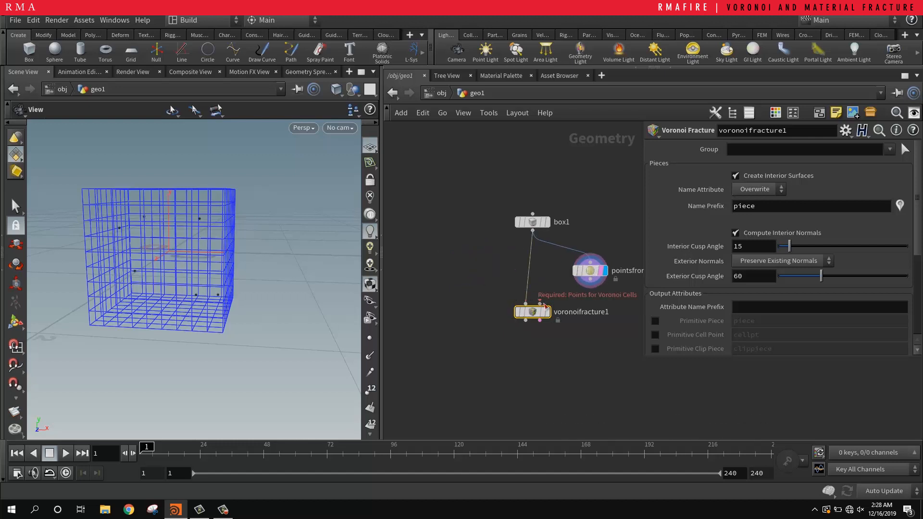
left_click(590, 279)
left_click(539, 304)
left_click(547, 315)
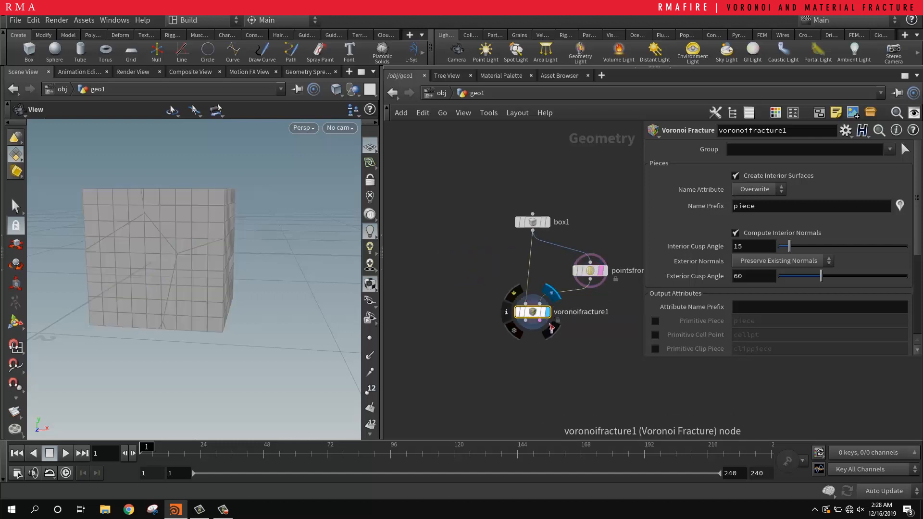
left_click(553, 331)
left_click_drag(532, 313, 531, 329)
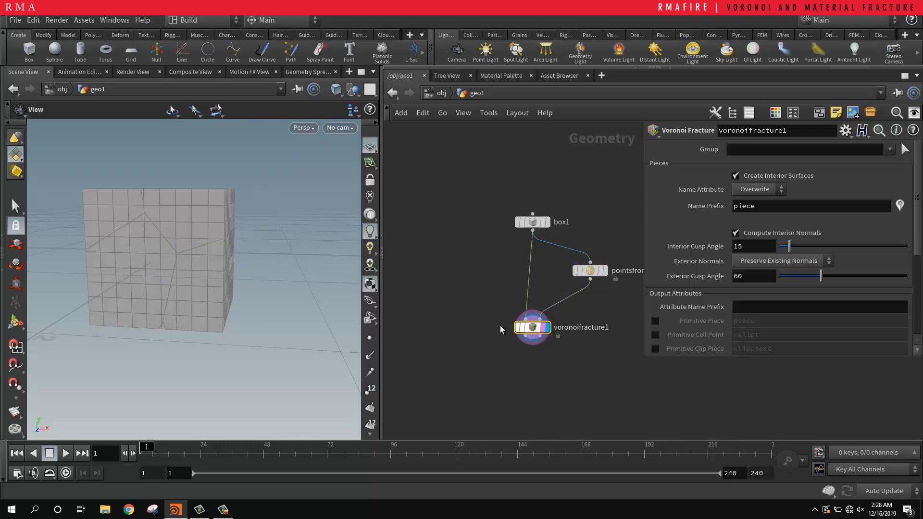
Step: Add an Exploded View node fed by the Voronoi Fracture node and display its output
left_click_drag(200, 260, 189, 207)
middle_click_drag(564, 351, 491, 298)
key("Tab")
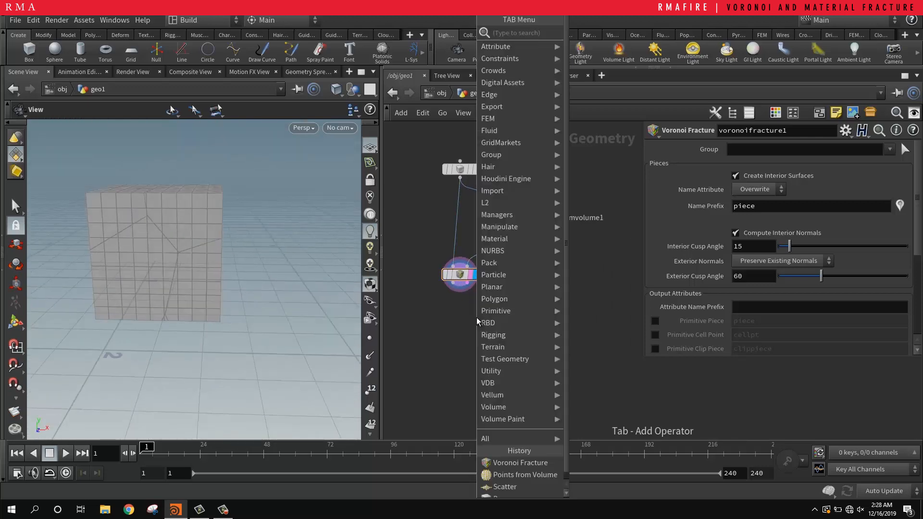
type("ex")
key("Return")
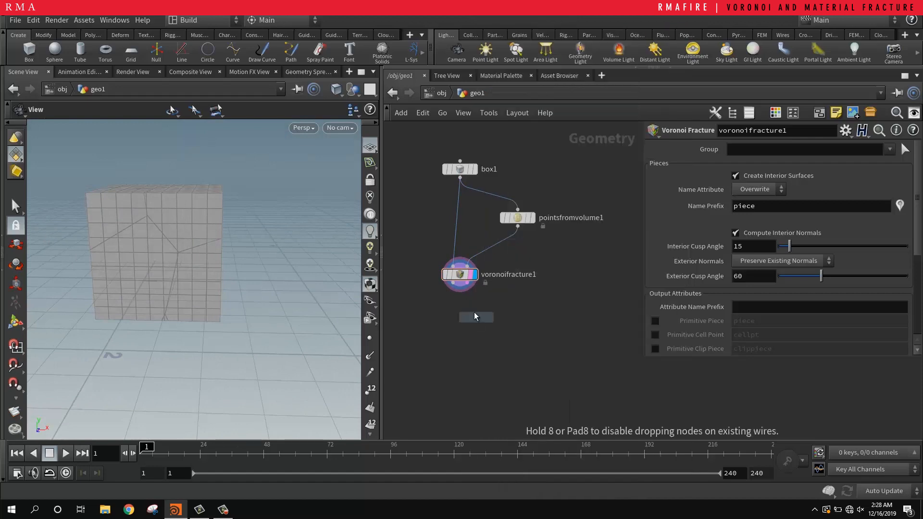
left_click(450, 309)
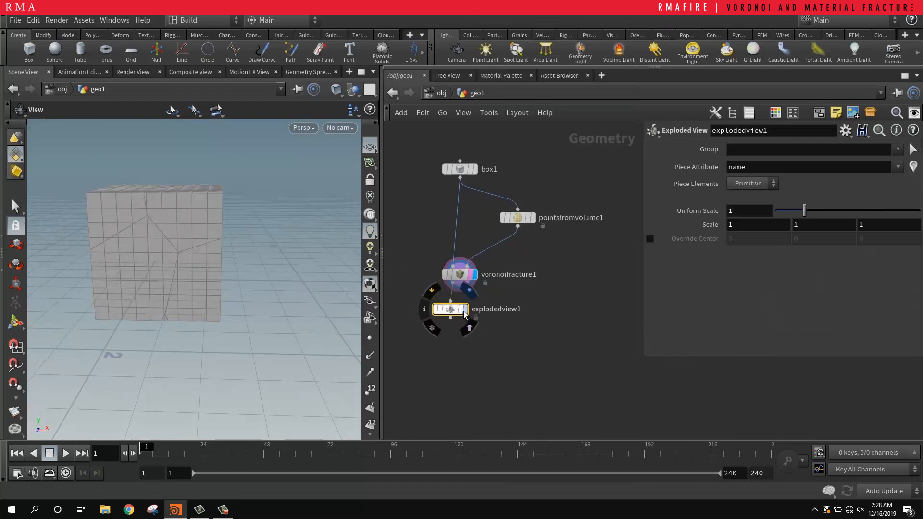
left_click(464, 309)
left_click_drag(170, 216, 190, 235)
scroll(104, 264, "up", 3)
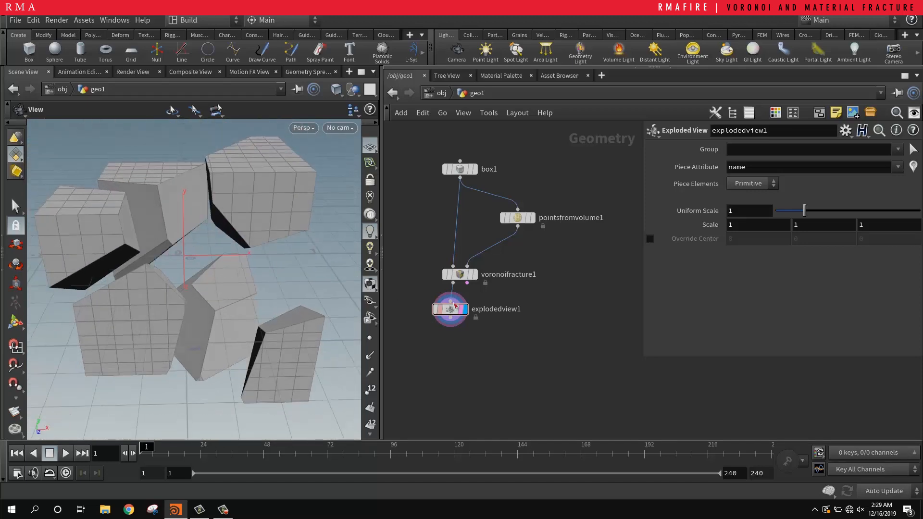
Step: Set the Points from Volume node's point separation to 0.35
left_click(527, 217)
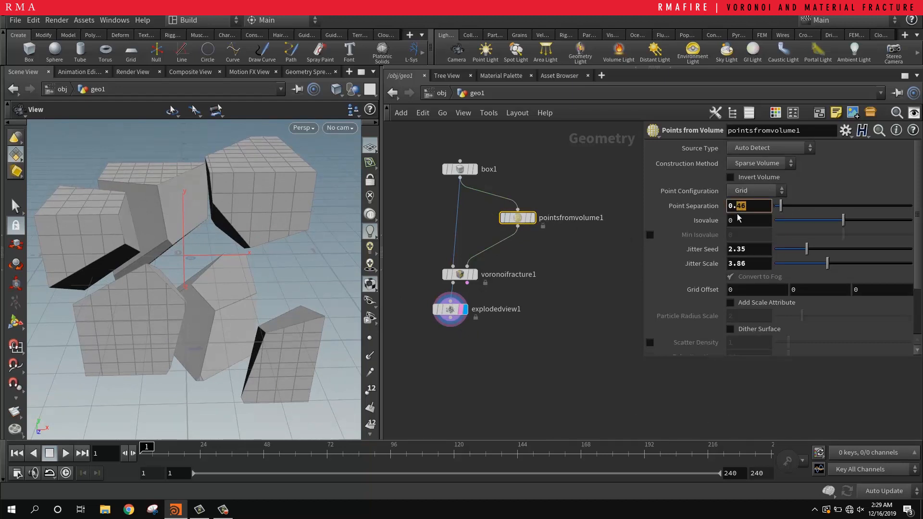
type("35")
key("Return")
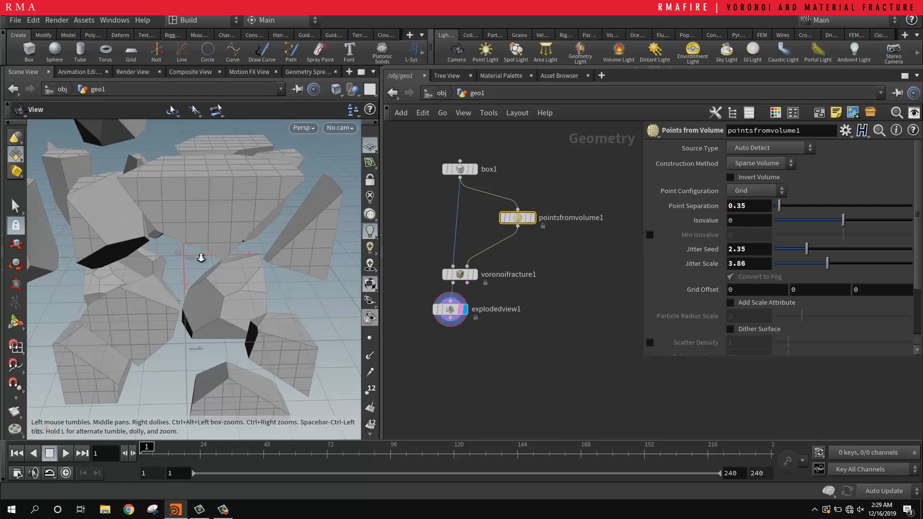
scroll(201, 257, "down", 5)
left_click_drag(208, 250, 219, 221)
scroll(178, 250, "up", 2)
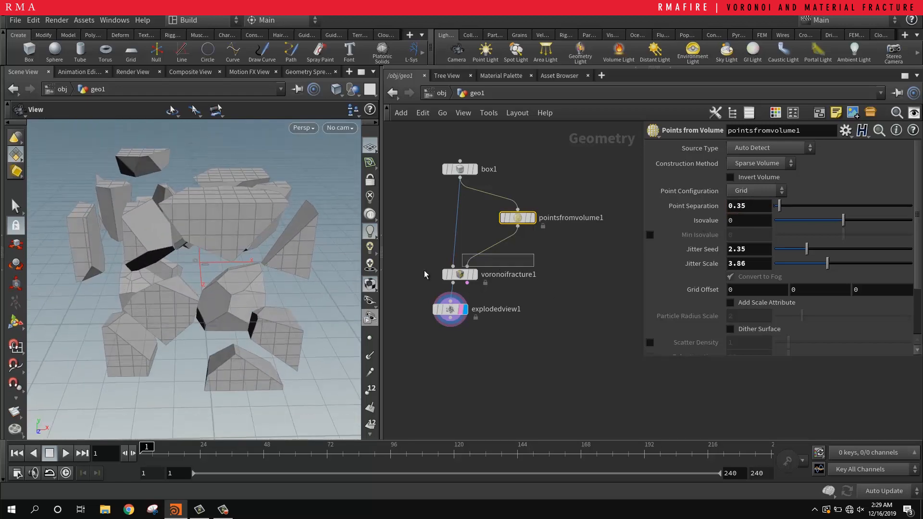
Step: Show the Voronoi Fracture node's parameters and enlarge the parameter area to see more of its settings
left_click_drag(423, 270, 419, 281)
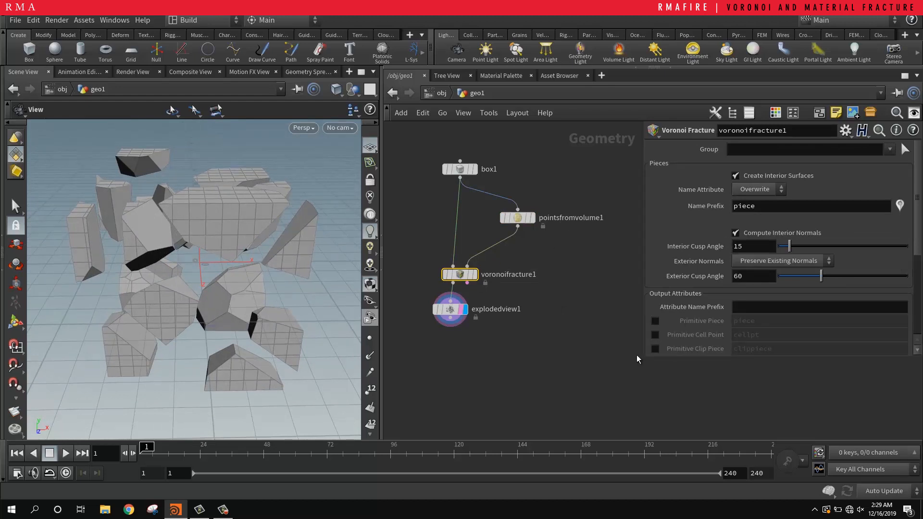
left_click_drag(636, 355, 539, 433)
scroll(624, 307, "down", 3)
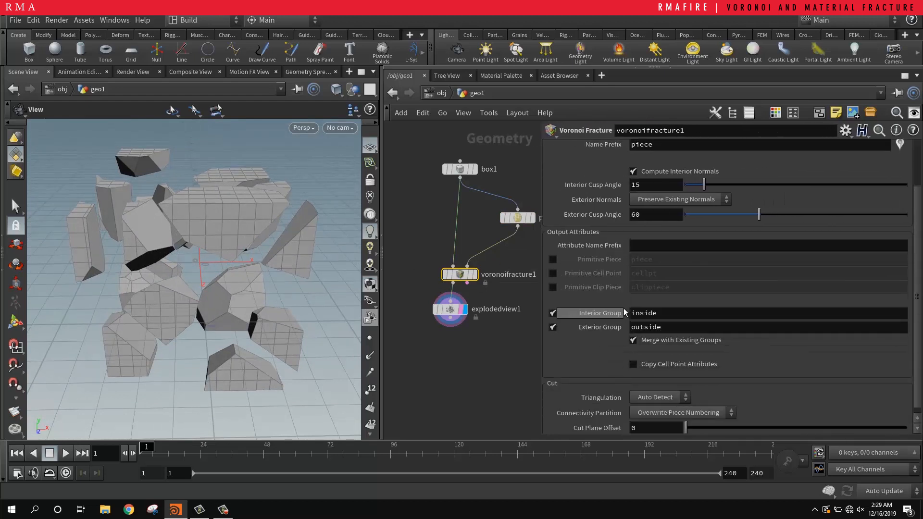
scroll(624, 307, "up", 3)
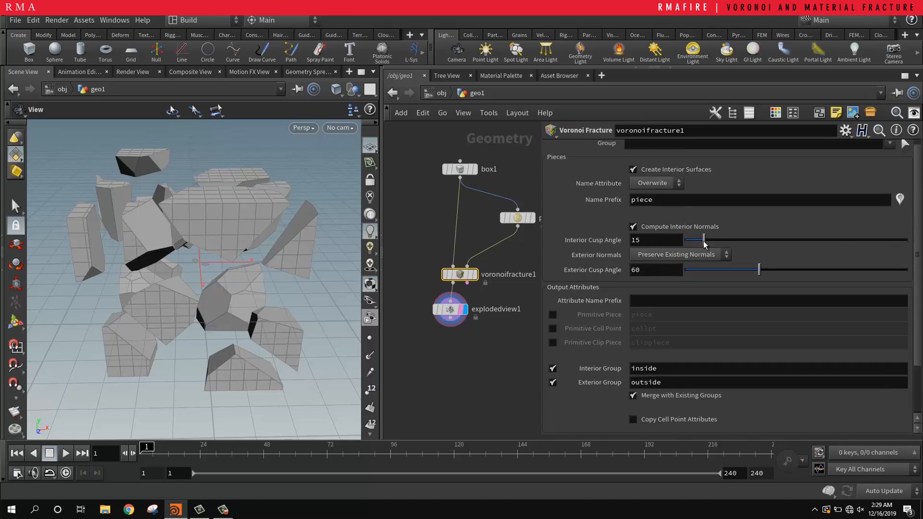
Step: Try a lower interior cusp angle on the Voronoi Fracture node and revert the parameter to its default
mouse_move(705, 245)
left_mouse_down()
mouse_move(754, 242)
mouse_move(717, 241)
mouse_move(739, 230)
mouse_move(688, 233)
left_mouse_up()
right_click(590, 236)
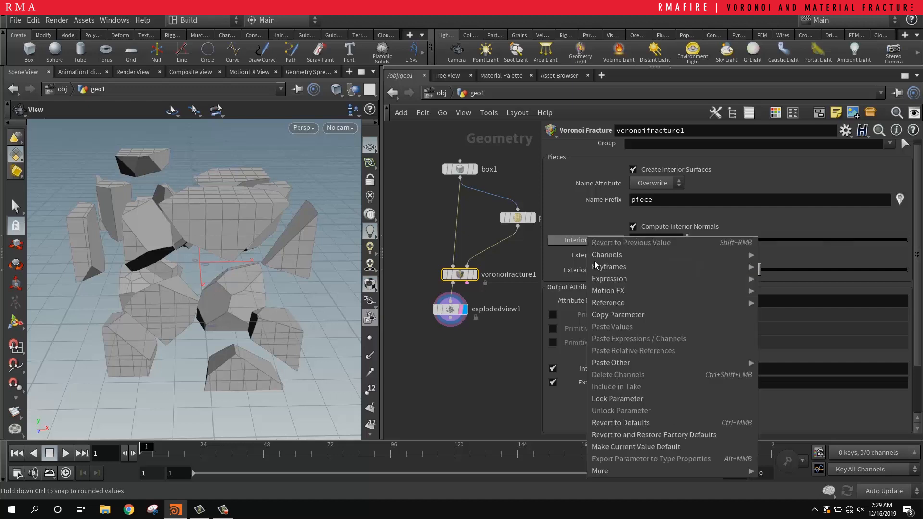
left_click(620, 421)
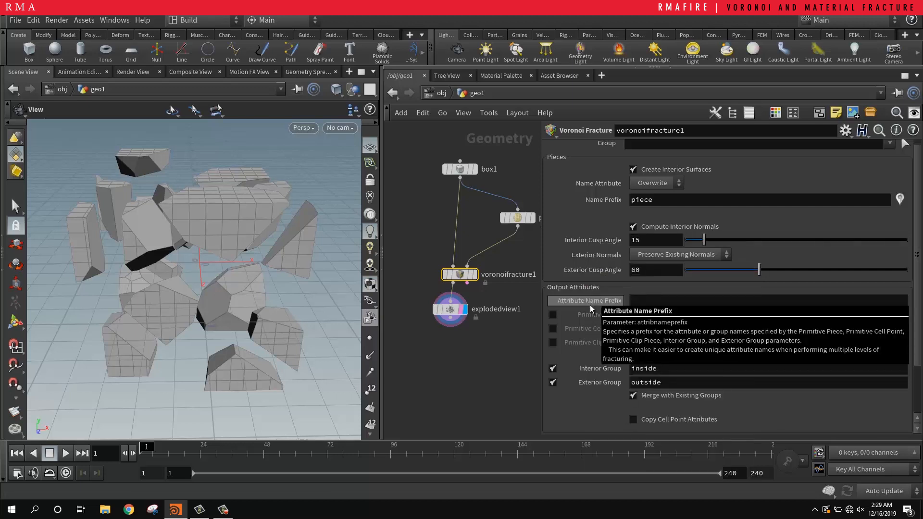
Step: Widen the network editor by narrowing the viewport and make room below the Exploded View node
scroll(590, 305, "down", 3)
scroll(600, 292, "down", 1)
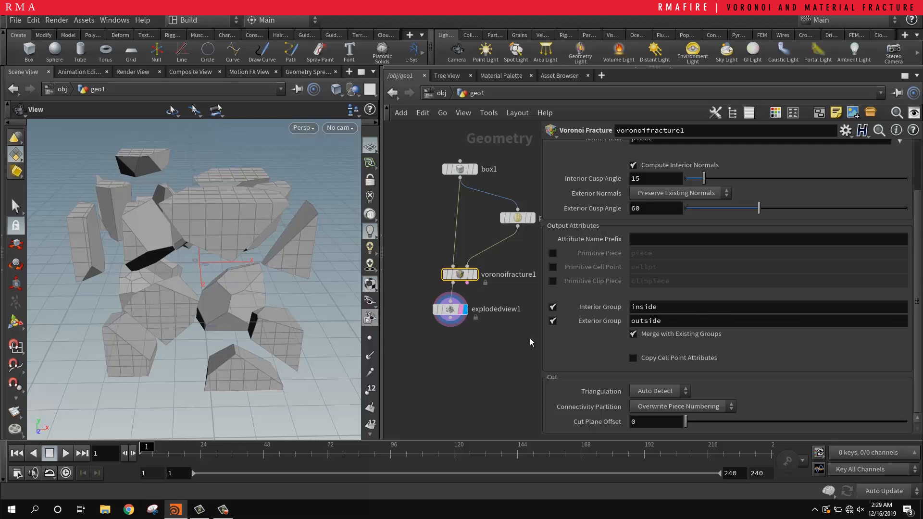
middle_click_drag(457, 359, 458, 350)
scroll(457, 350, "down", 1)
left_click_drag(382, 350, 354, 346)
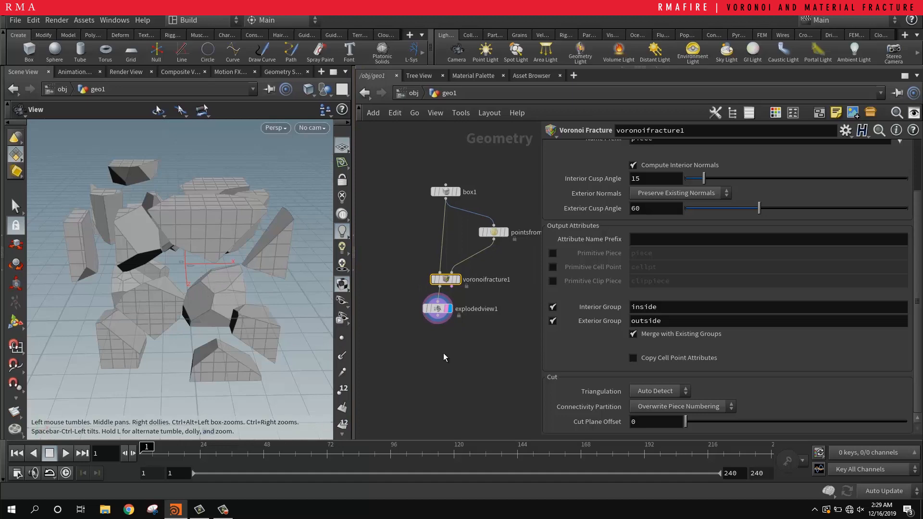
scroll(451, 343, "up", 1)
middle_click_drag(450, 343, 443, 312)
Step: Add a Color node below the Exploded View node, connect the two and display the Color node's output
left_click(453, 333)
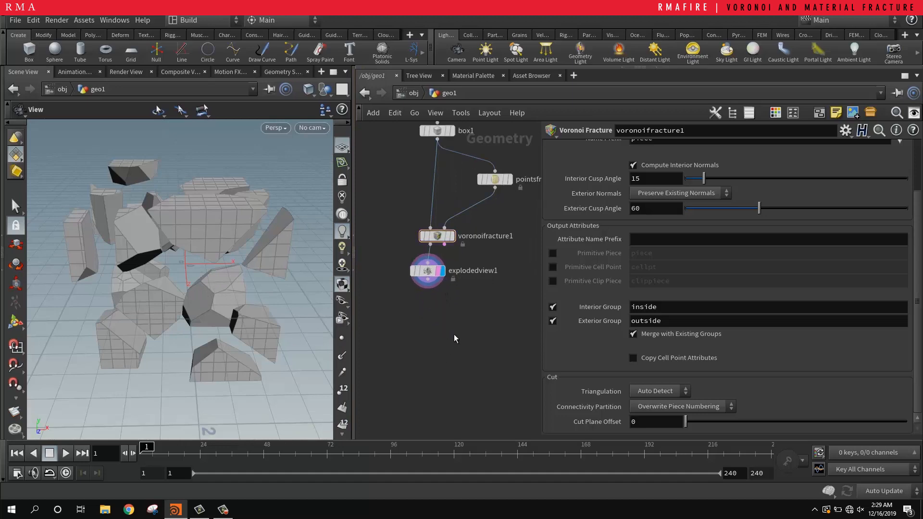
key("Tab")
type("color")
key("Return")
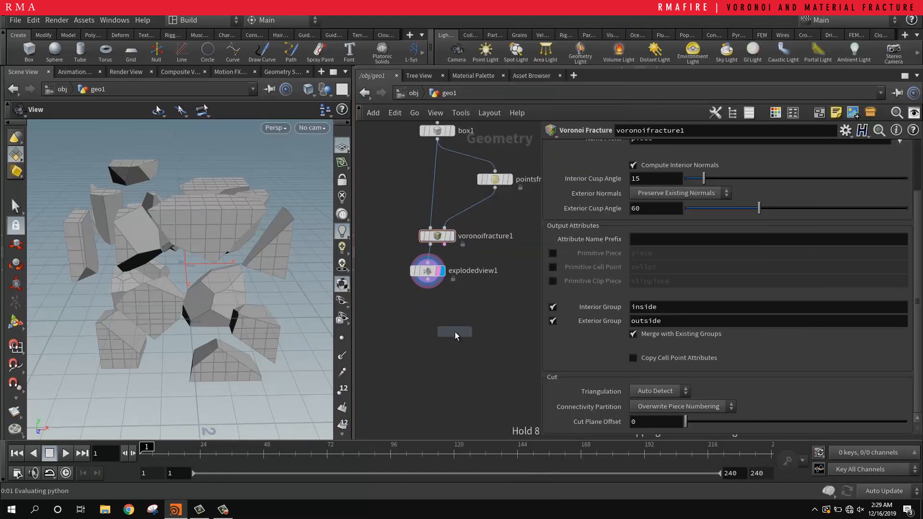
left_click(432, 335)
left_click(428, 273)
left_click(431, 329)
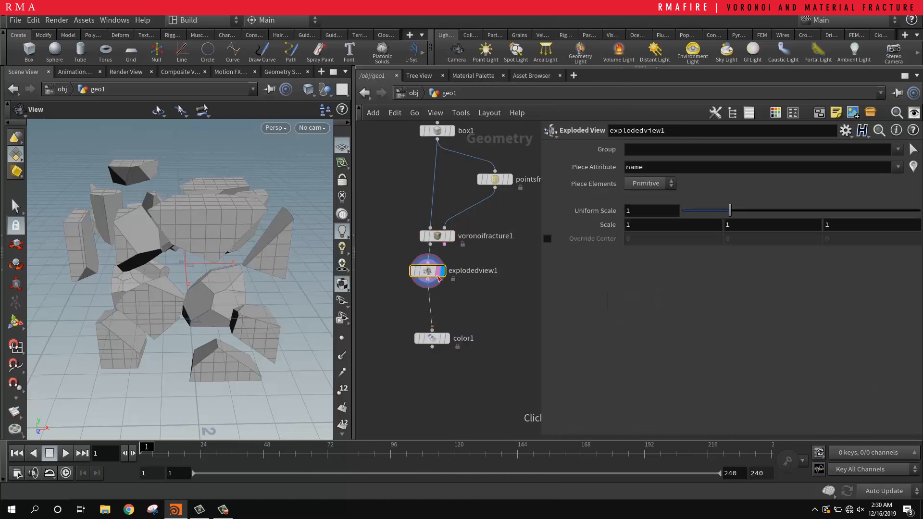
left_click(438, 278)
left_click(446, 338)
left_click_drag(433, 336, 419, 326)
left_click_drag(382, 300, 459, 346)
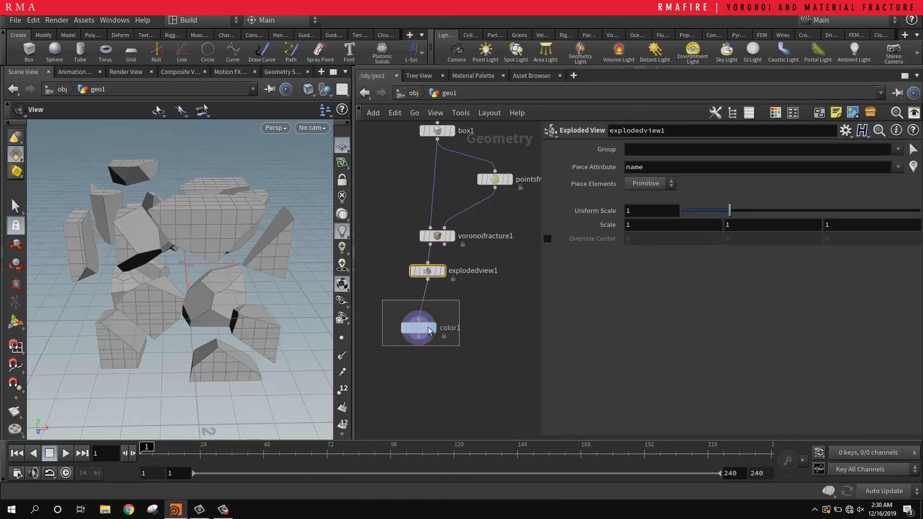
Step: Set the Color node's color to pure green, RGB 0, 1, 0
left_click(429, 330)
left_click(637, 222)
left_click(666, 141)
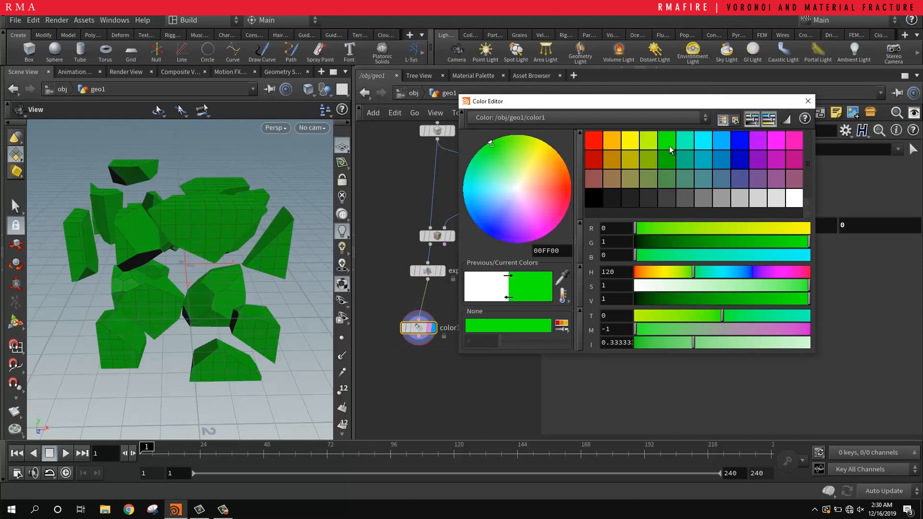
left_click(808, 102)
Step: Restrict the Color node to the inside group and set its class to Primitive
left_click(901, 150)
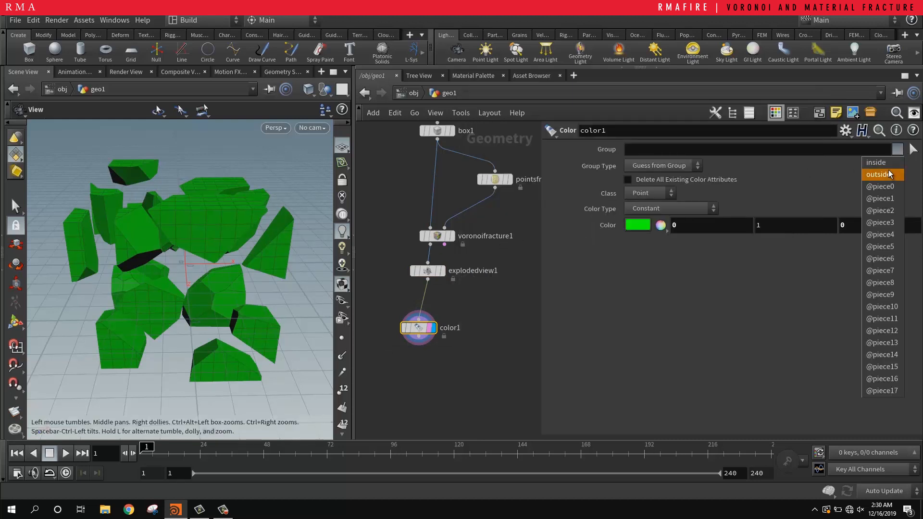
left_click(889, 166)
left_click_drag(201, 260, 240, 251)
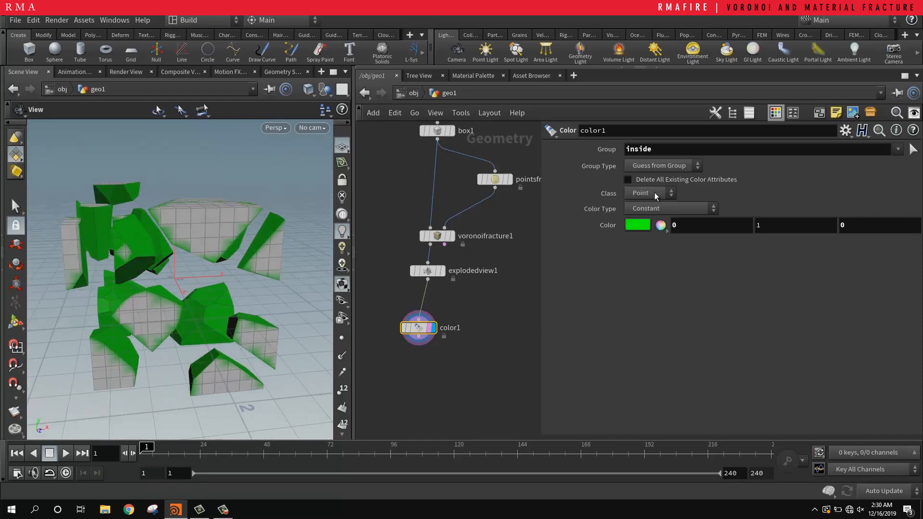
left_click(653, 192)
left_click(649, 230)
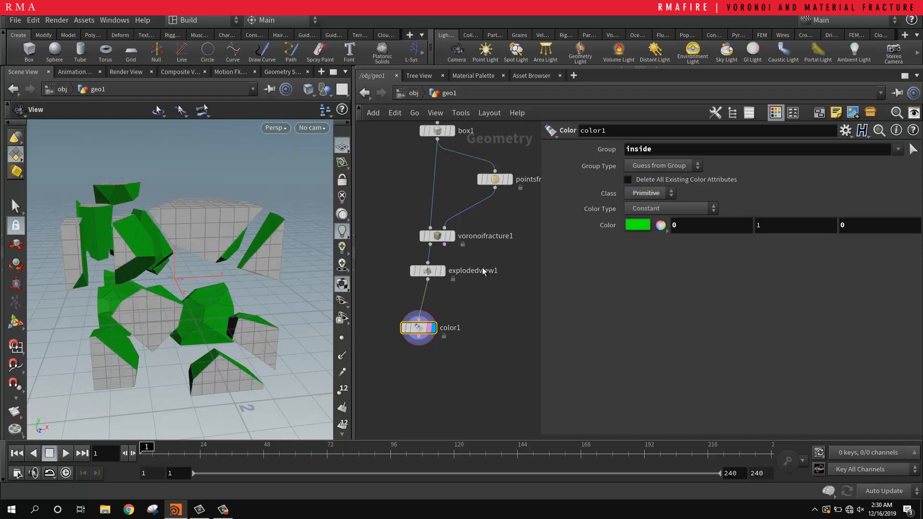
Step: Move the Color node up so it sits directly beneath the Exploded View node
left_click_drag(205, 308, 236, 295)
mouse_move(237, 257)
left_mouse_down()
mouse_move(242, 242)
mouse_move(243, 312)
mouse_move(225, 270)
left_mouse_up()
right_click_drag(209, 329, 284, 313)
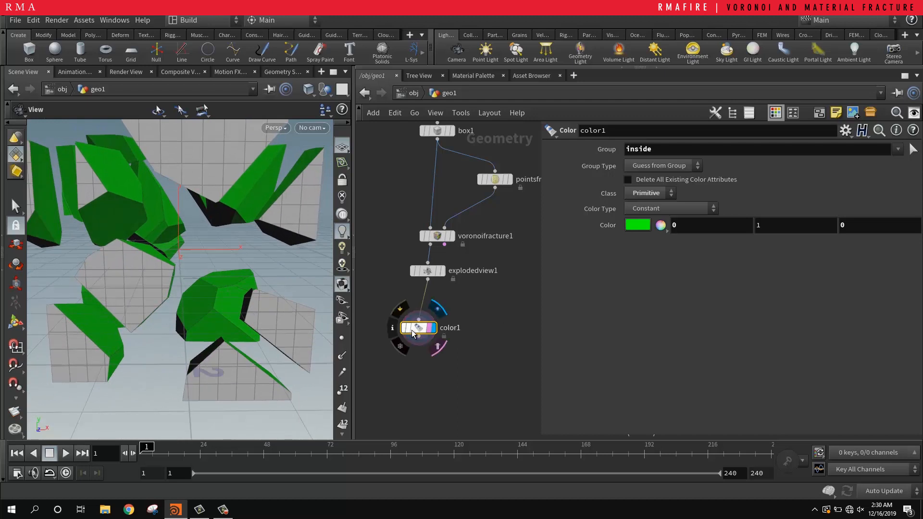
left_click_drag(411, 331, 422, 307)
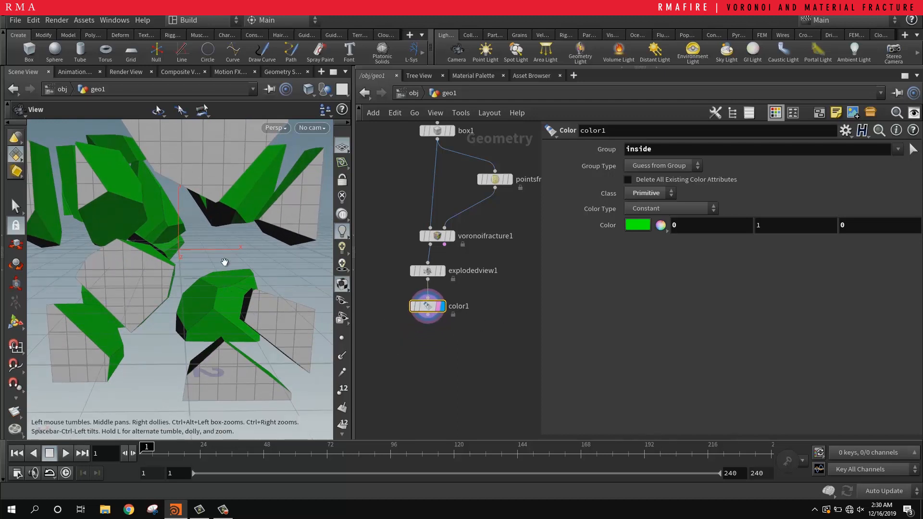
Step: Review the Voronoi Fracture node's piece naming, interior normals, output group and cut settings
left_click(437, 235)
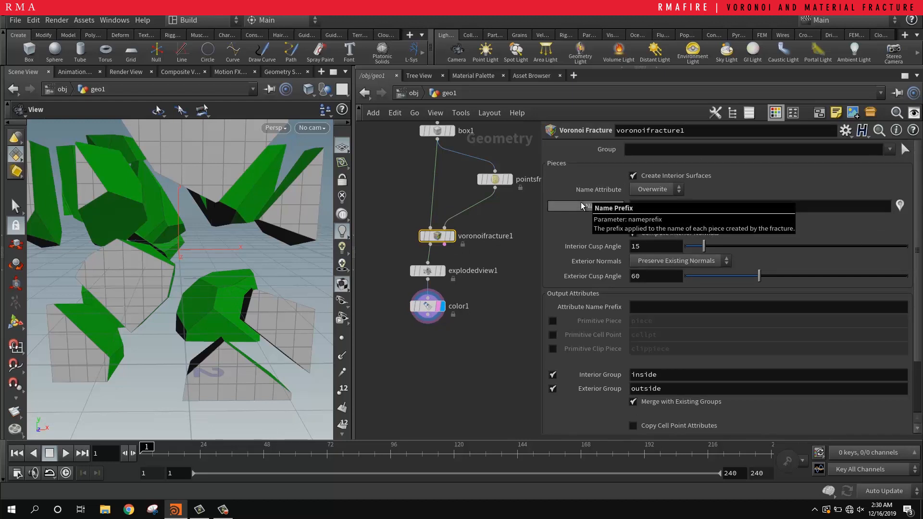
scroll(581, 205, "down", 3)
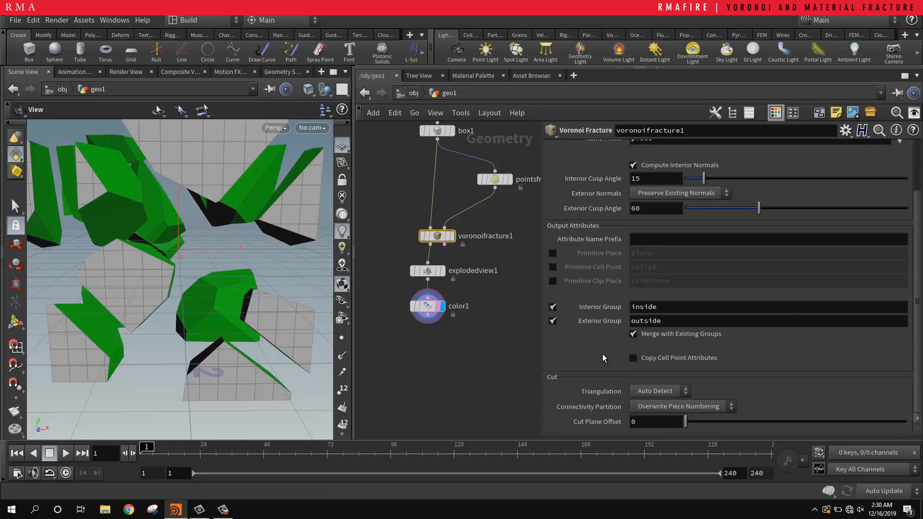
scroll(602, 354, "up", 3)
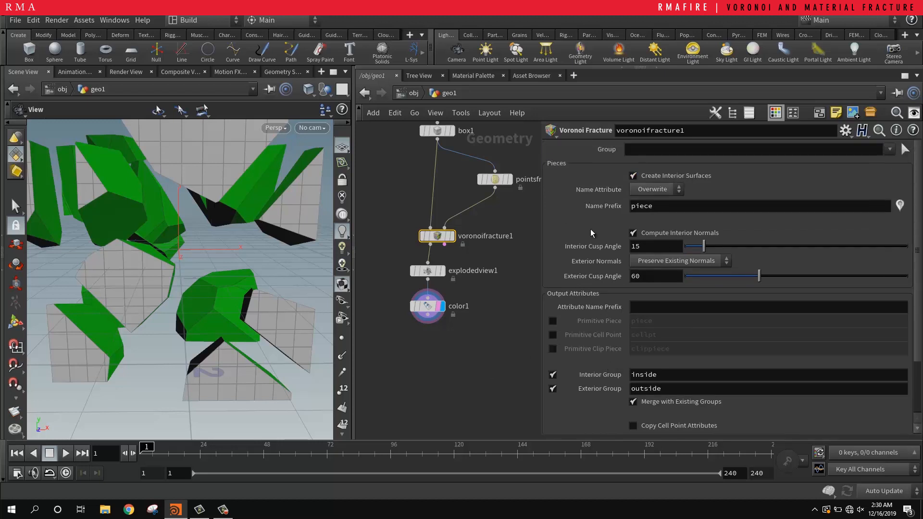
scroll(590, 228, "down", 3)
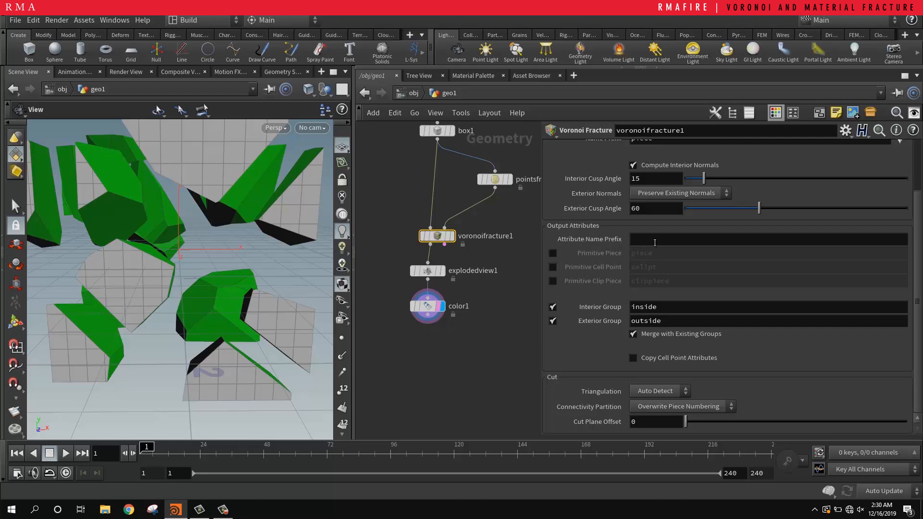
scroll(592, 374, "up", 3)
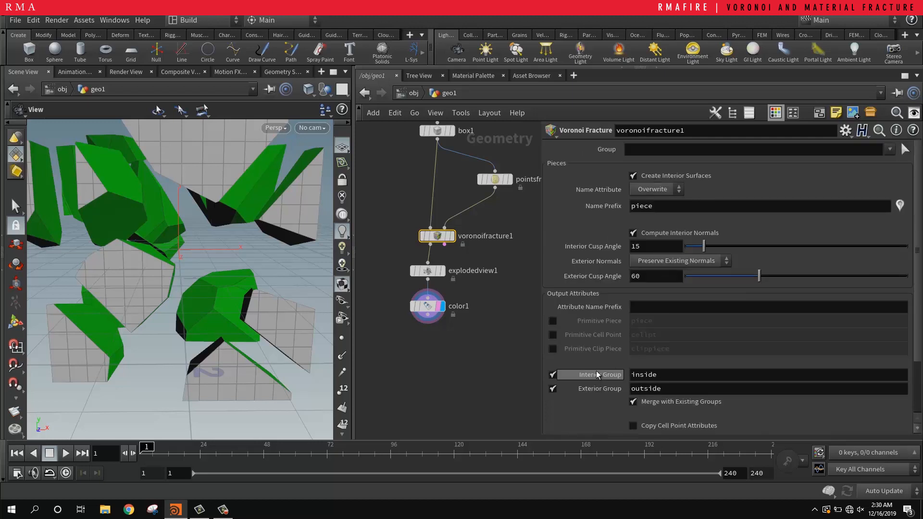
Step: Display the Points from Volume node's output to see the fracture points inside the box
key("h")
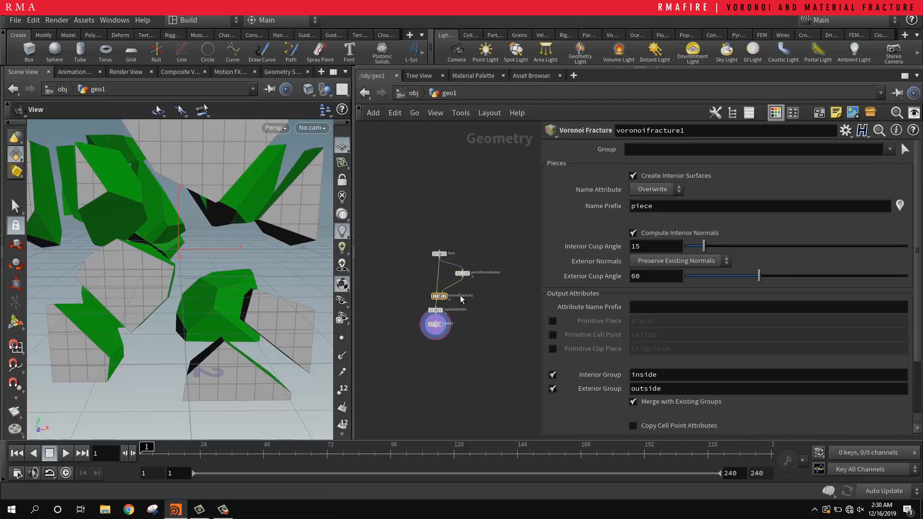
left_click(475, 269)
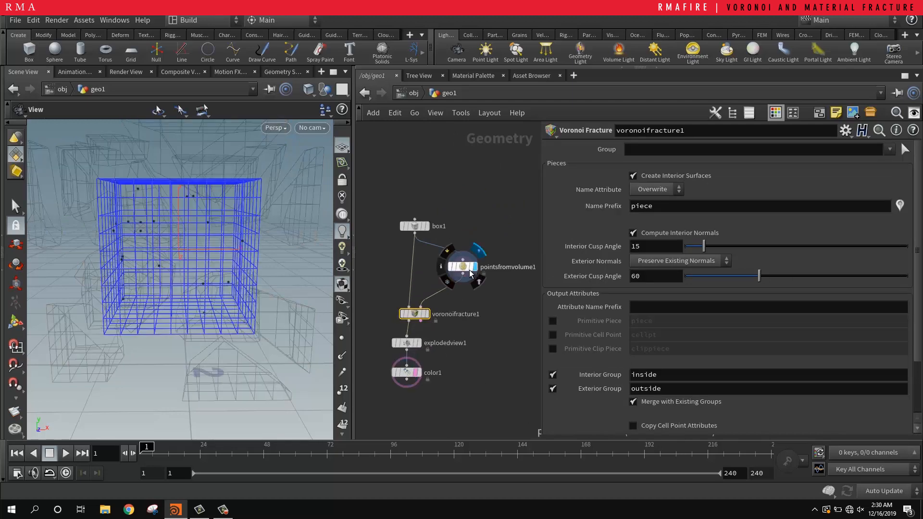
left_click(471, 268)
scroll(198, 264, "down", 2)
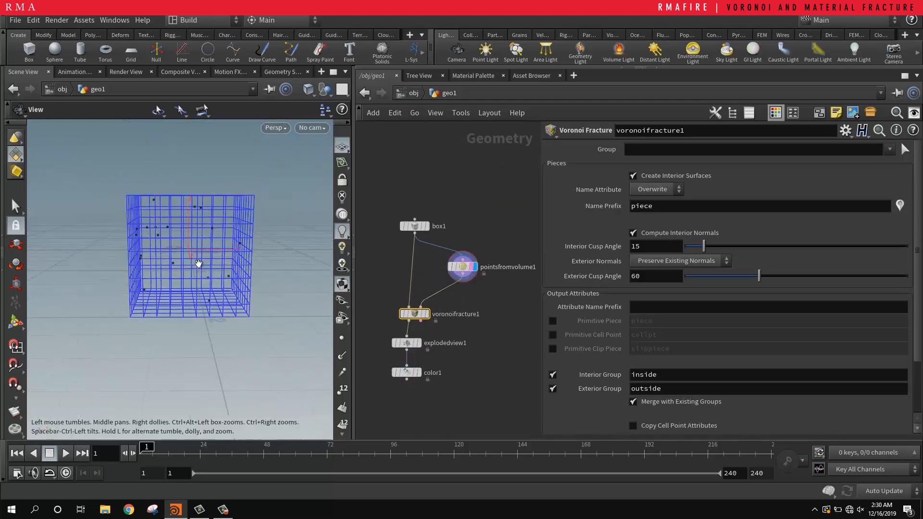
Step: Duplicate the Points from Volume node and place the copy beside the original, fed by the same box
left_click_drag(199, 263, 259, 256)
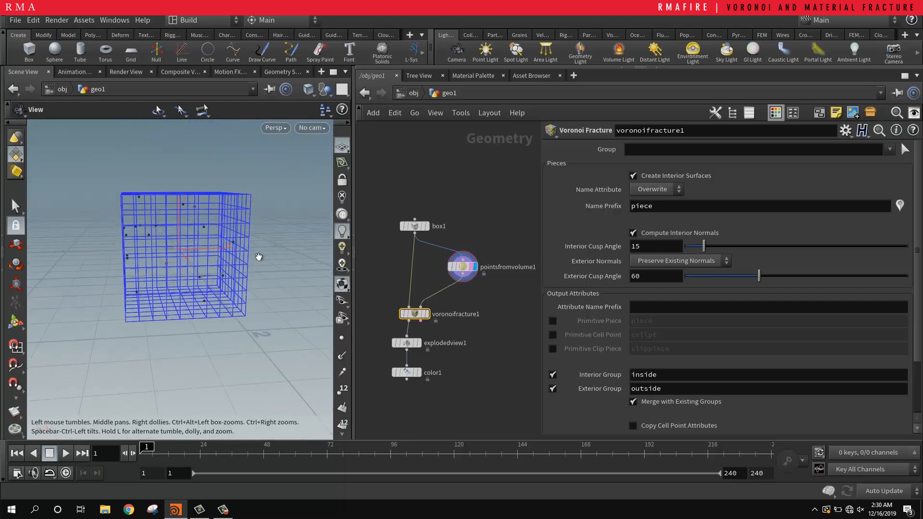
middle_click_drag(482, 299, 430, 284)
left_click(413, 253)
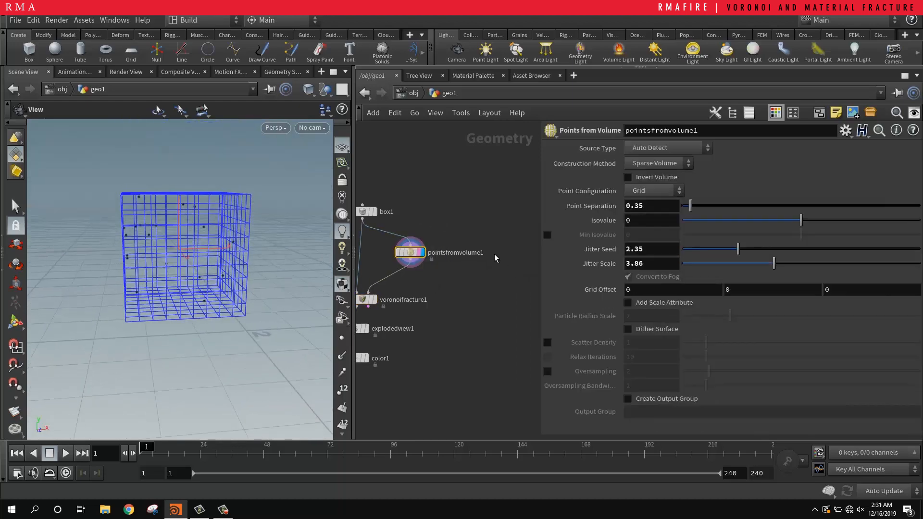
key("ctrl+c")
key("ctrl+v")
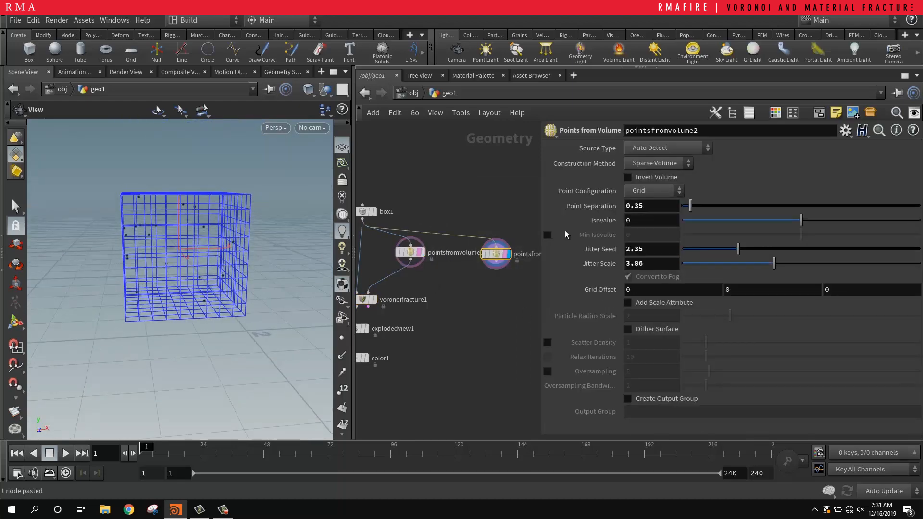
Step: Set the duplicate Points from Volume node's point separation to 0.05, after trying 0.1, and check the point density
type("1")
key("Return")
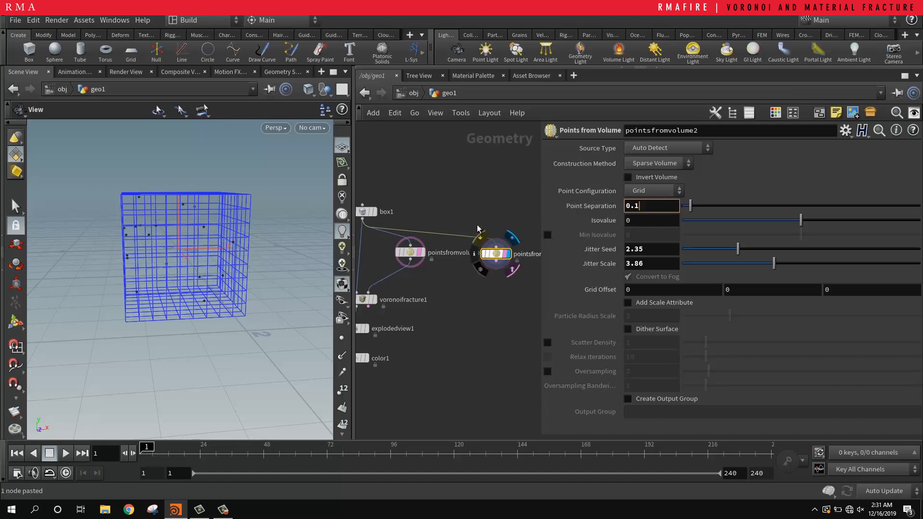
left_click_drag(189, 230, 198, 184)
scroll(192, 212, "up", 6)
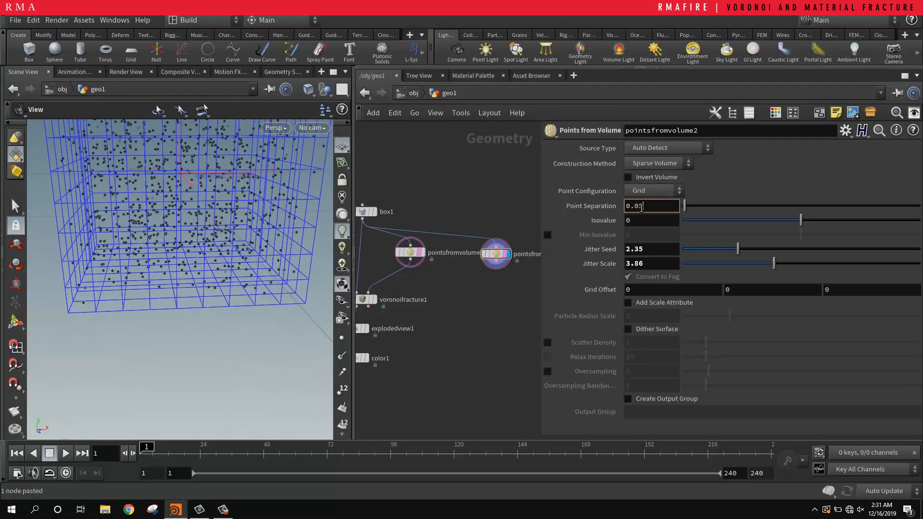
key("Return")
scroll(232, 206, "down", 6)
middle_click_drag(232, 205, 214, 260)
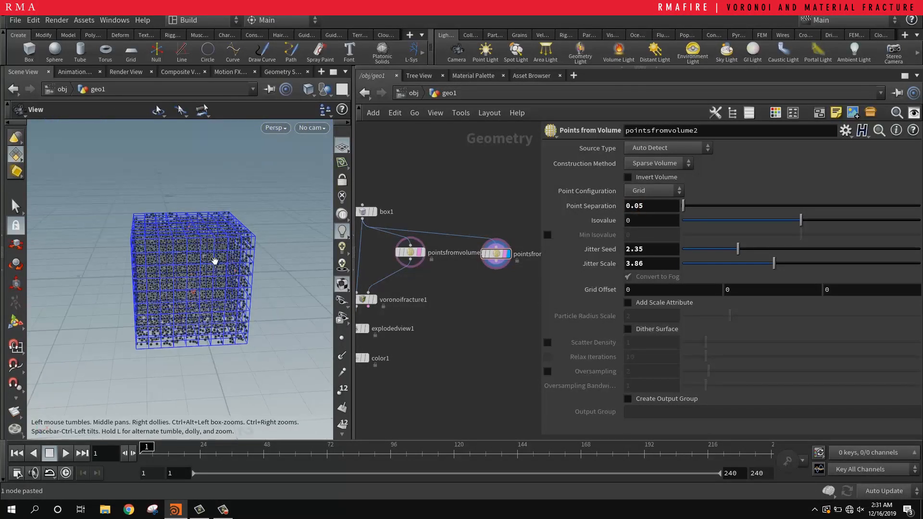
scroll(215, 261, "up", 8)
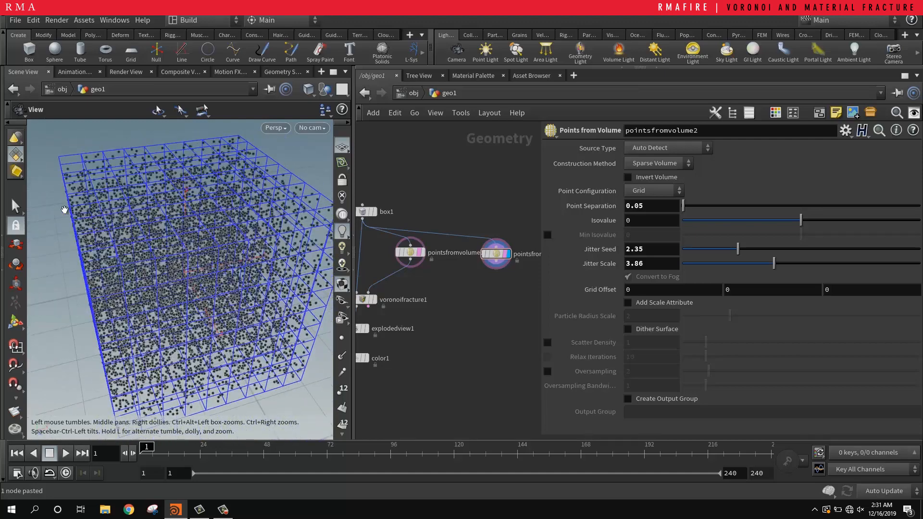
Step: Switch the viewport selection to lasso picking of points
right_click(16, 207)
left_click(54, 229)
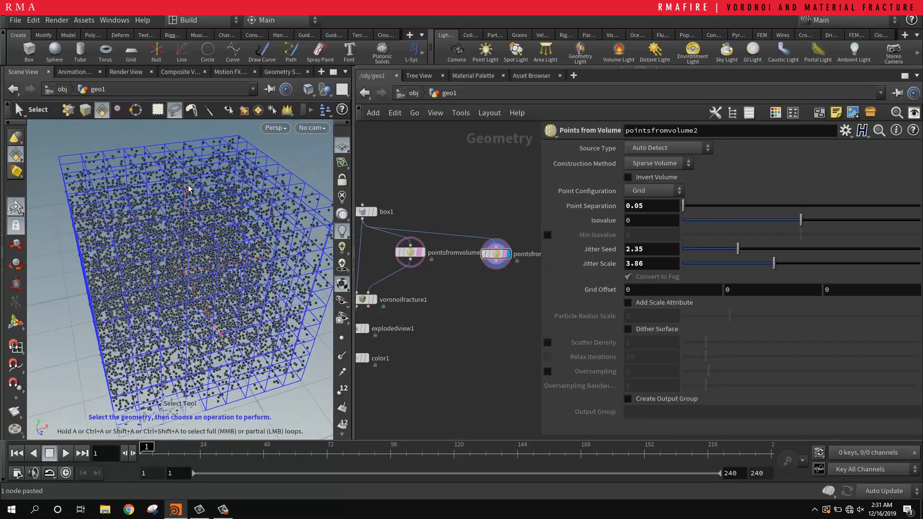
left_click_drag(188, 185, 178, 192)
mouse_move(172, 224)
left_mouse_down()
mouse_move(219, 174)
mouse_move(177, 230)
mouse_move(186, 182)
left_mouse_up()
left_click(70, 113)
Step: Lasso the points in the box's upper middle area and isolate them with a Blast node set to Delete Non Selected
mouse_move(252, 209)
left_mouse_down("alt")
mouse_move(230, 181)
mouse_move(233, 161)
left_mouse_up("alt")
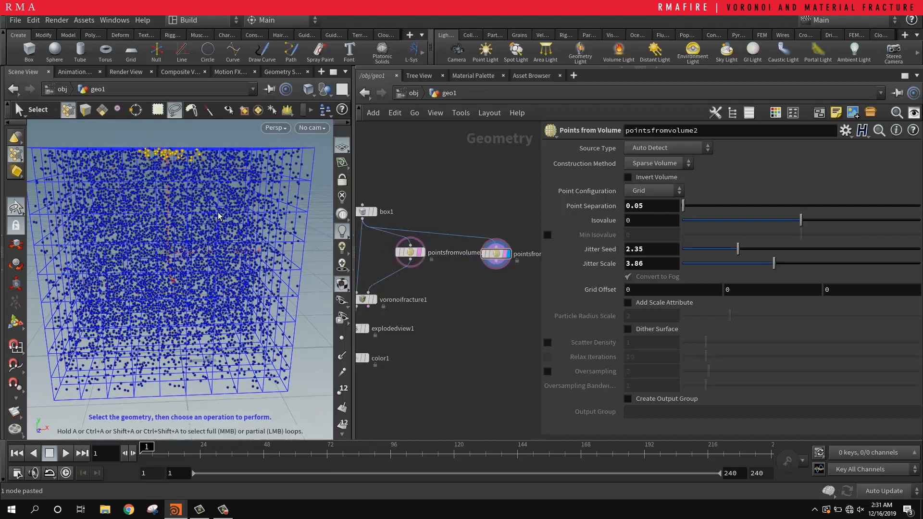
mouse_move(176, 158)
left_mouse_down("alt")
mouse_move(168, 138)
mouse_move(173, 185)
mouse_move(209, 160)
mouse_move(165, 199)
mouse_move(163, 226)
left_mouse_up("alt")
right_click_drag(163, 226, 109, 241, "alt")
left_click_drag(109, 240, 161, 239, "alt")
right_click_drag(161, 238, 207, 205, "alt")
key("Delete")
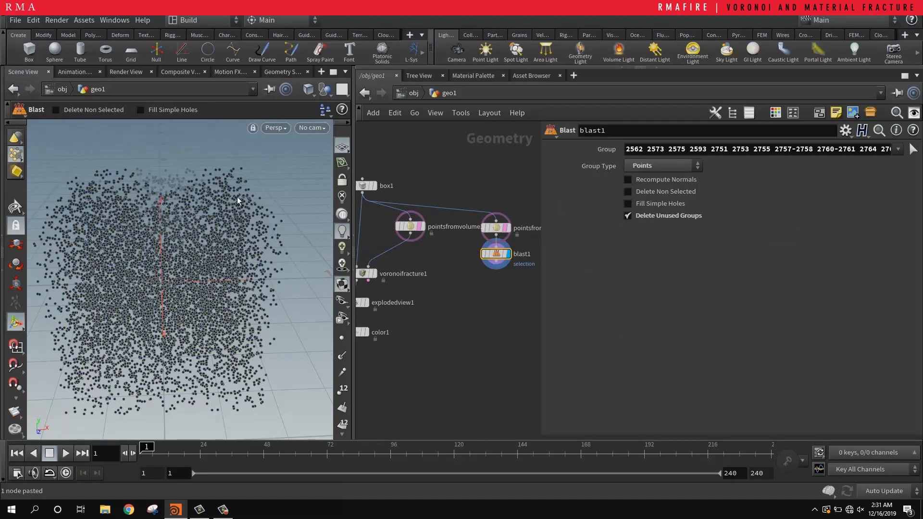
left_click(654, 191)
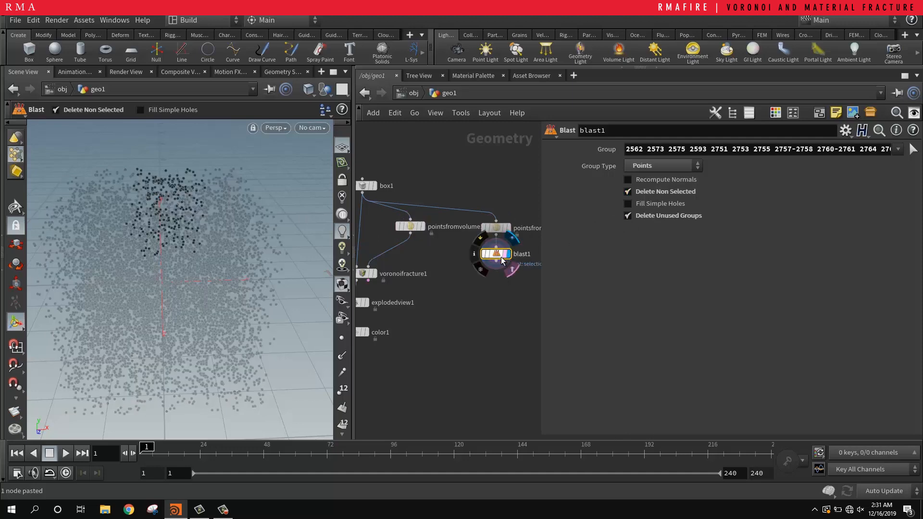
Step: Insert a Merge node between the first Points from Volume node and Voronoi Fracture, and connect the Blast node to it
key("Tab")
type("mer")
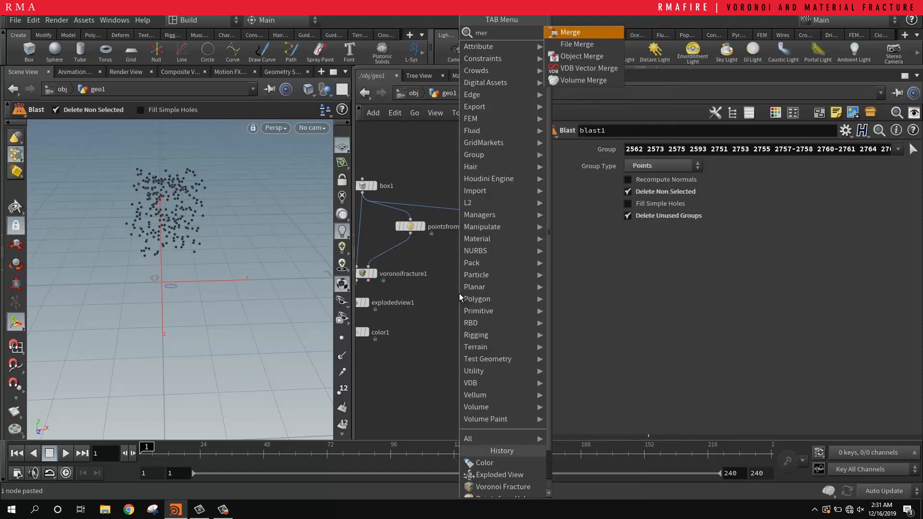
key("Return")
left_click(386, 255)
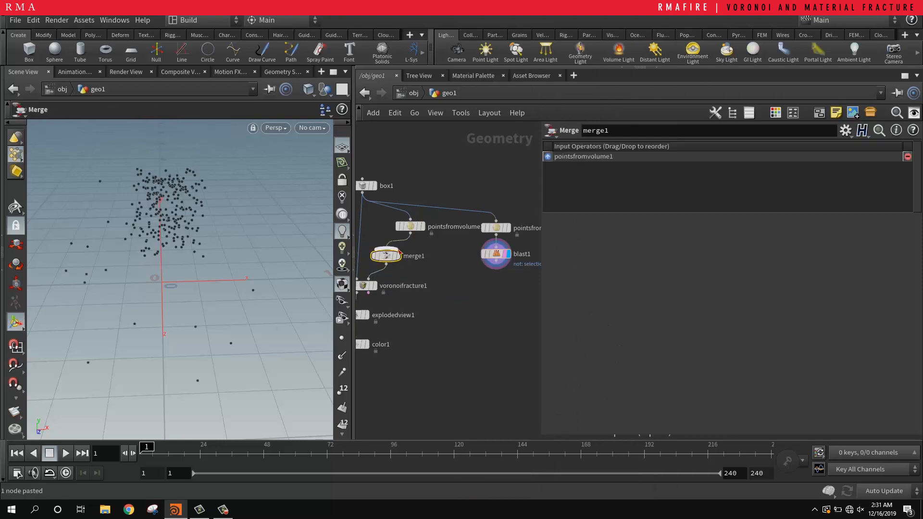
left_click(386, 248)
left_click(495, 261)
left_click_drag(389, 257, 432, 268)
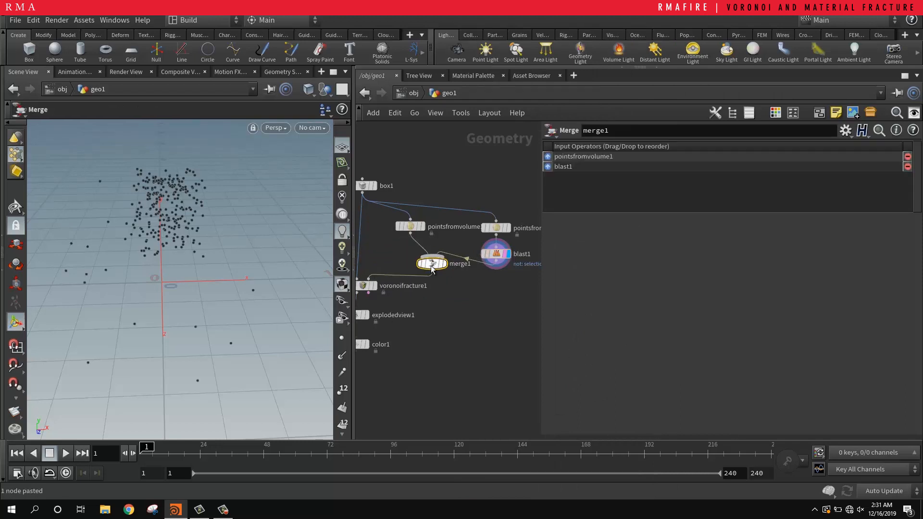
Step: Display the Voronoi Fracture output and examine the crack pattern where the dense points were added
middle_click_drag(429, 323, 466, 302)
left_click(412, 265)
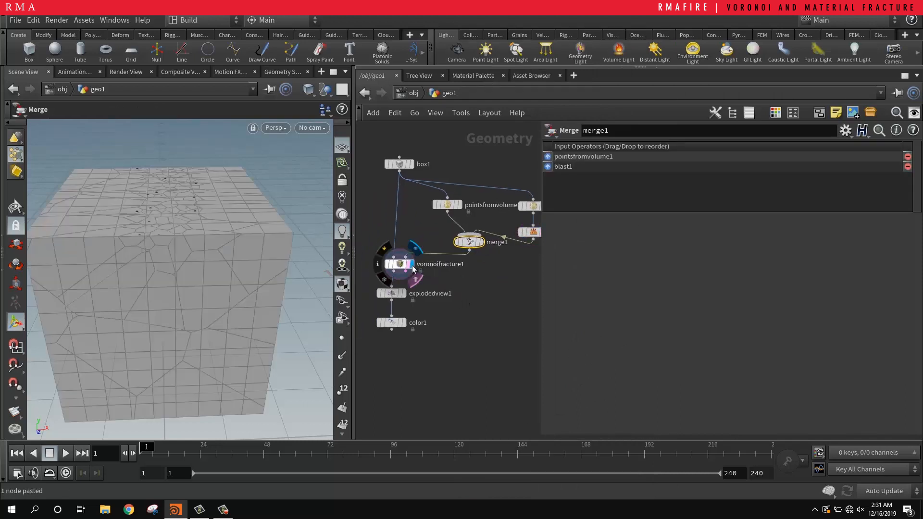
key("Escape")
left_click_drag(160, 250, 173, 186)
middle_click_drag(173, 186, 191, 235, "alt")
right_click_drag(177, 247, 218, 215, "alt")
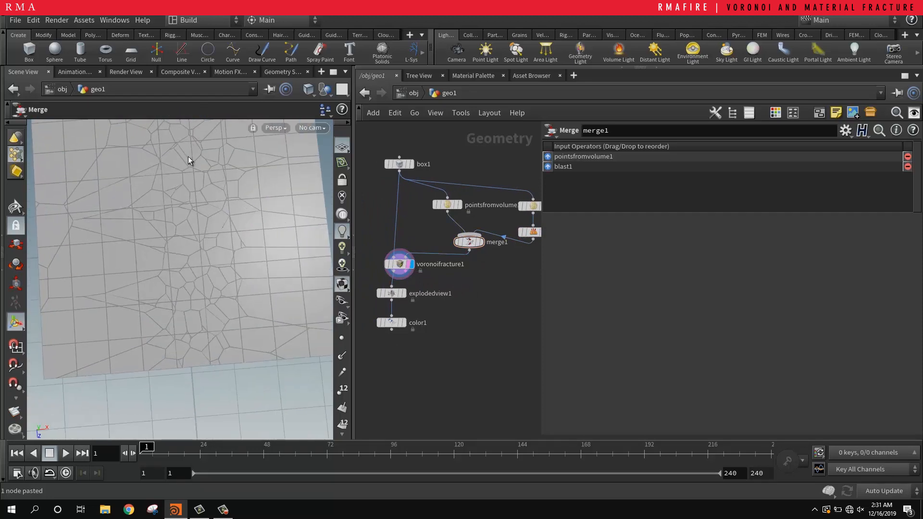
right_click_drag(208, 287, 212, 262, "alt")
left_click_drag(212, 261, 232, 217, "alt")
right_click_drag(233, 216, 224, 234, "alt")
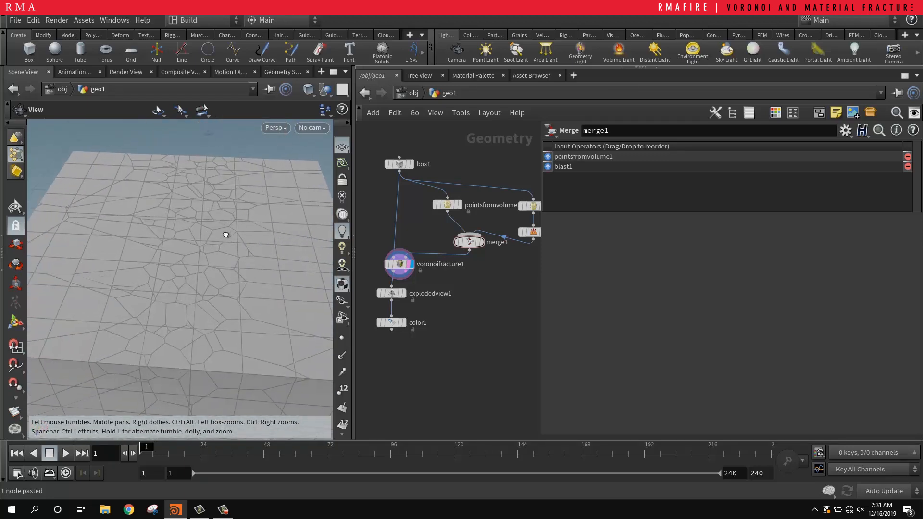
left_click_drag(224, 234, 206, 238, "alt")
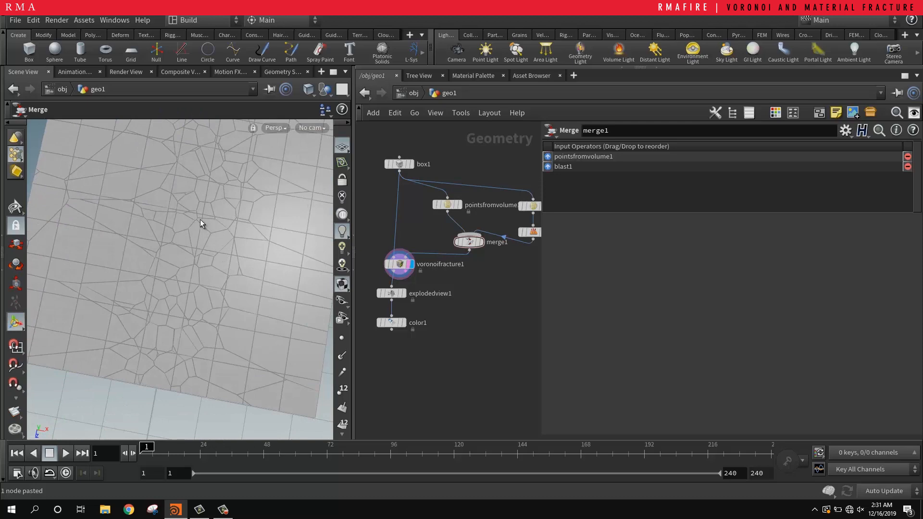
Step: Display the Color node's output to examine the exploded pieces, and widen the network pane to see the whole node chain
left_click(404, 322)
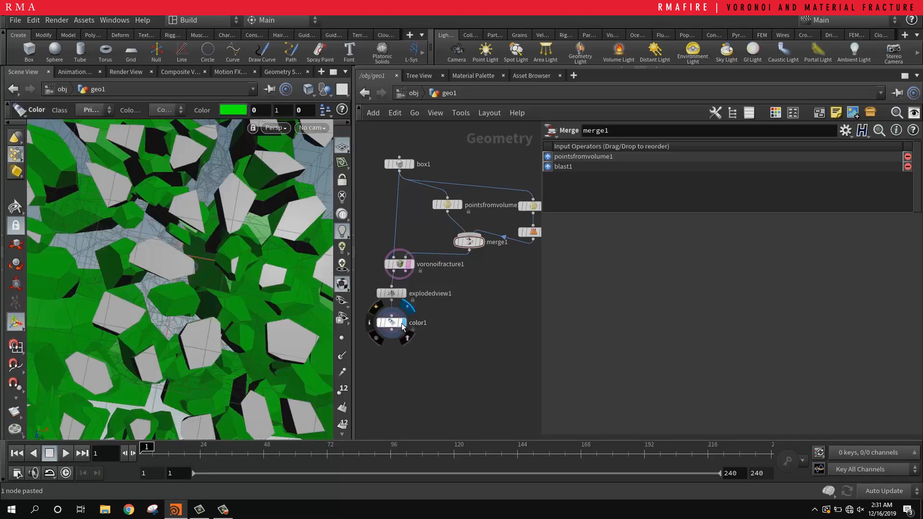
left_click_drag(157, 206, 174, 239, "alt")
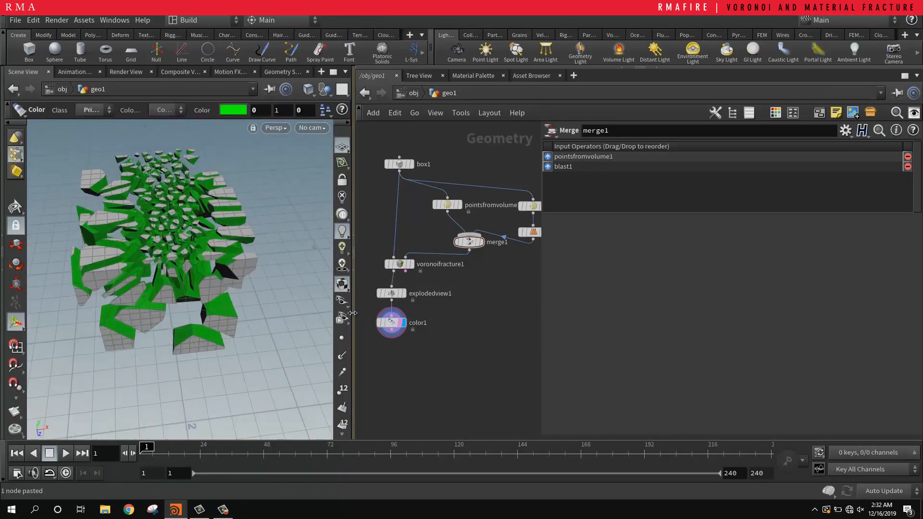
left_click_drag(354, 313, 286, 312)
scroll(457, 313, "down", 3)
middle_click_drag(457, 313, 393, 285)
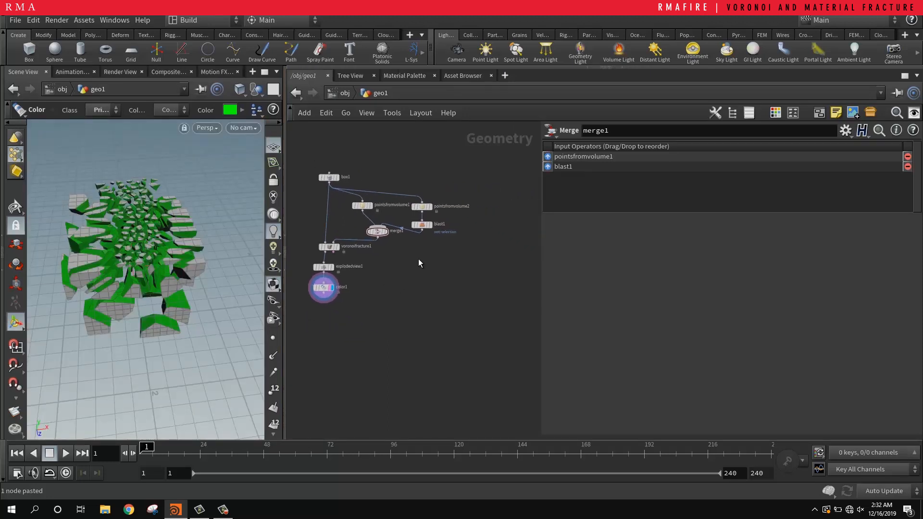
Step: Duplicate the original box node into an empty area of the network and make the copy the displayed node
mouse_move(323, 162)
left_click(335, 177)
middle_click_drag(517, 266, 436, 283)
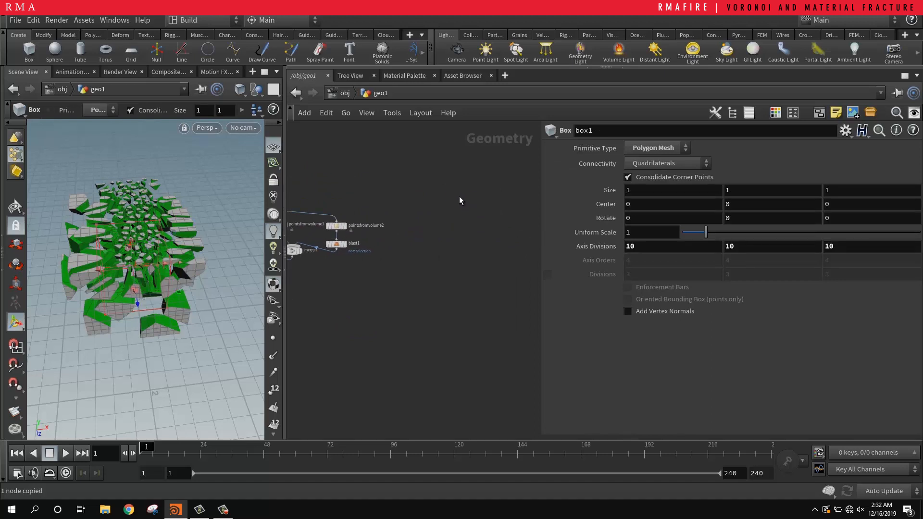
key("ctrl+v")
scroll(478, 210, "up", 2)
left_click(458, 213)
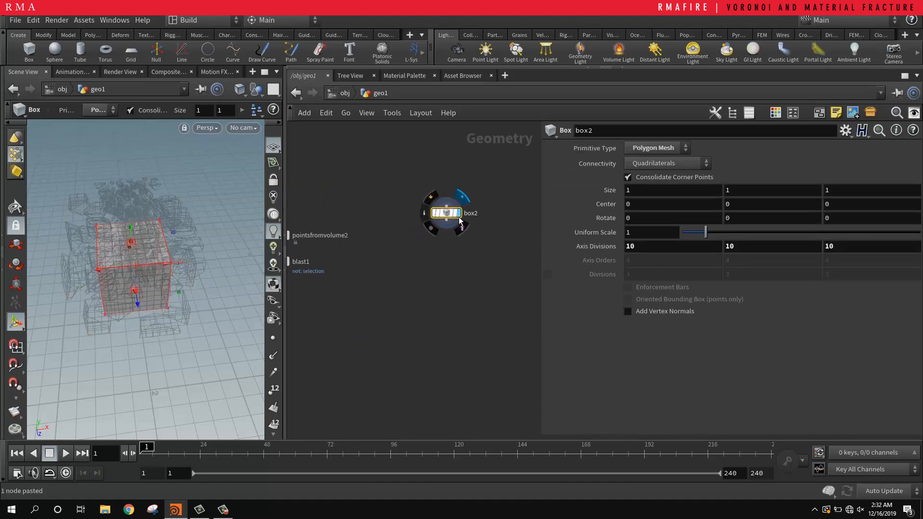
left_click(460, 226)
Step: Copy the first Points from Volume node, place the copy beneath the second box and feed it from that box
middle_click_drag(462, 276, 579, 272)
left_click(311, 230)
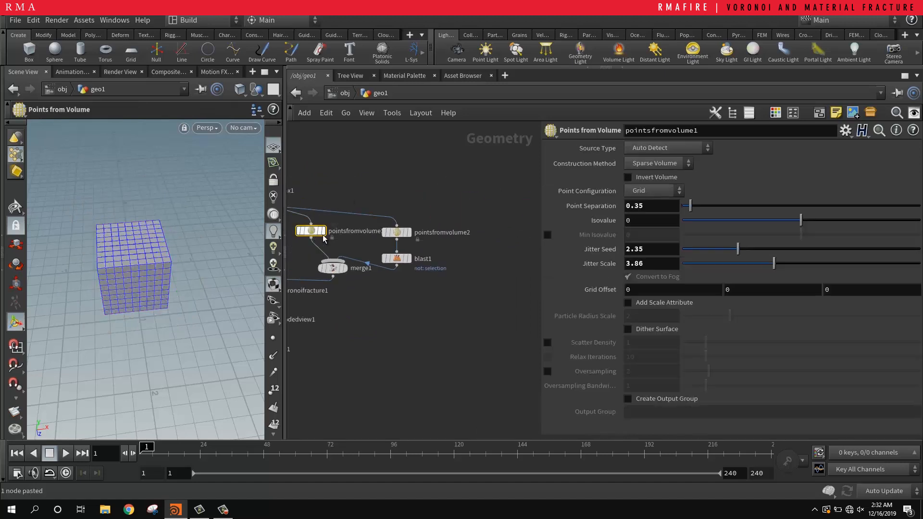
middle_click_drag(477, 287, 422, 263)
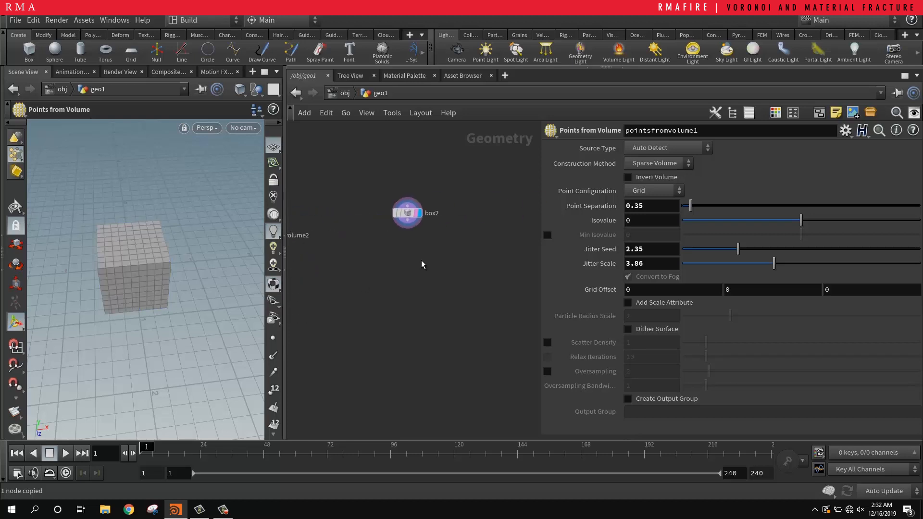
key("ctrl+v")
left_click_drag(413, 227, 421, 249)
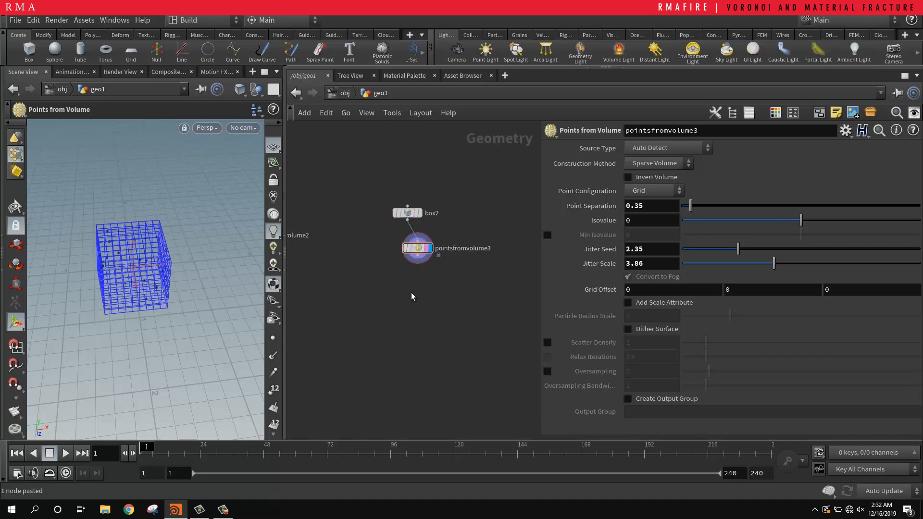
Step: Add an RBD Material Fracture node below and connect the second box to its geometry input
key("Tab")
type("mater")
key("Return")
left_click(411, 293)
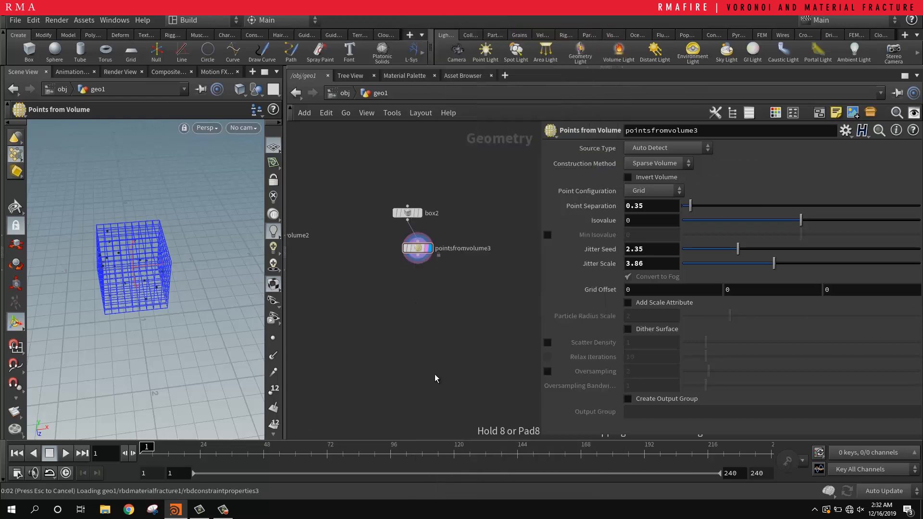
scroll(439, 268, "up", 4)
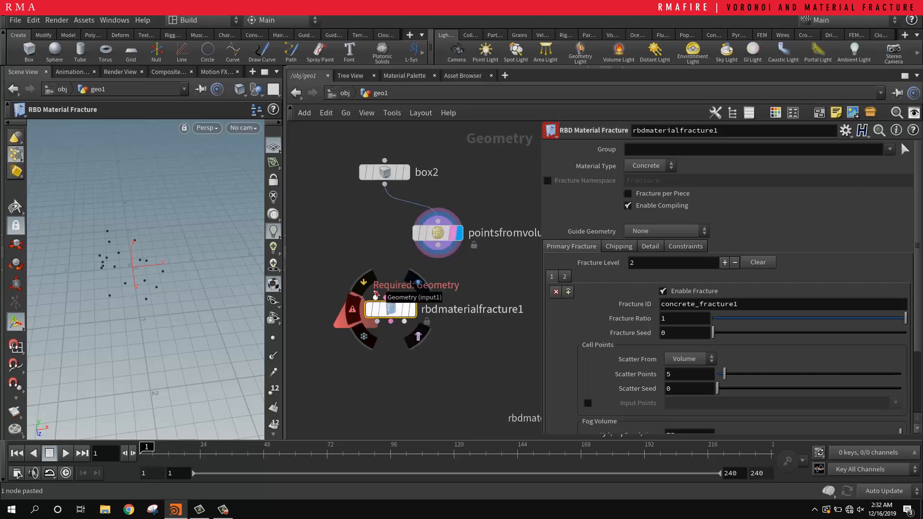
left_click_drag(375, 298, 385, 185)
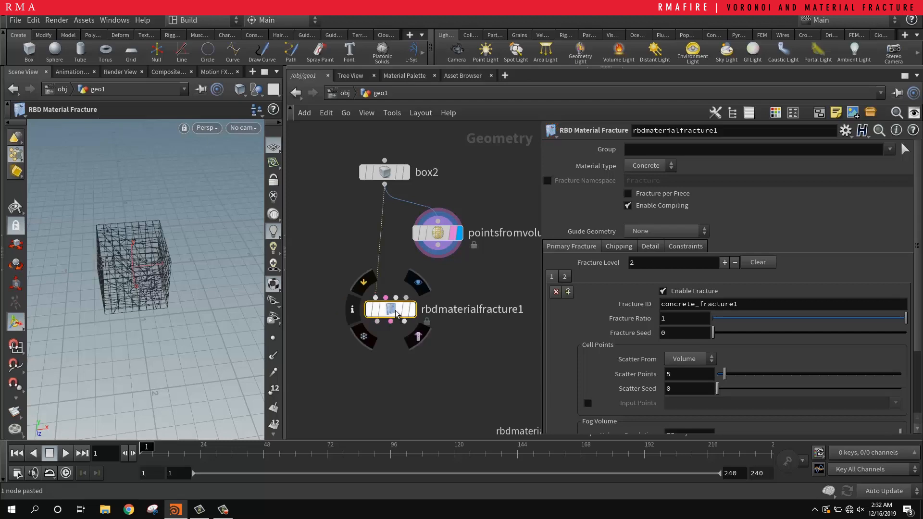
left_click_drag(396, 313, 403, 338)
Step: Check the RBD Material Fracture node's extra Voronoi points input, display its output and move the node up slightly
left_click(452, 230)
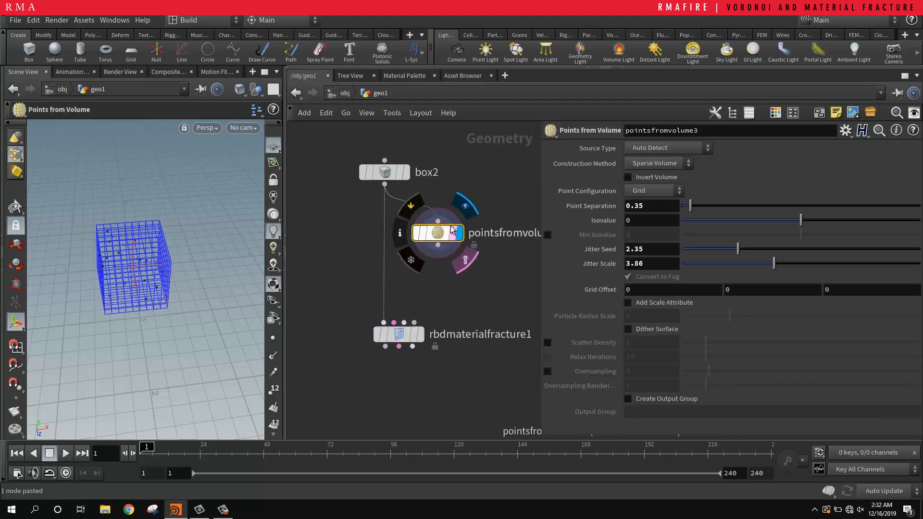
left_click(401, 334)
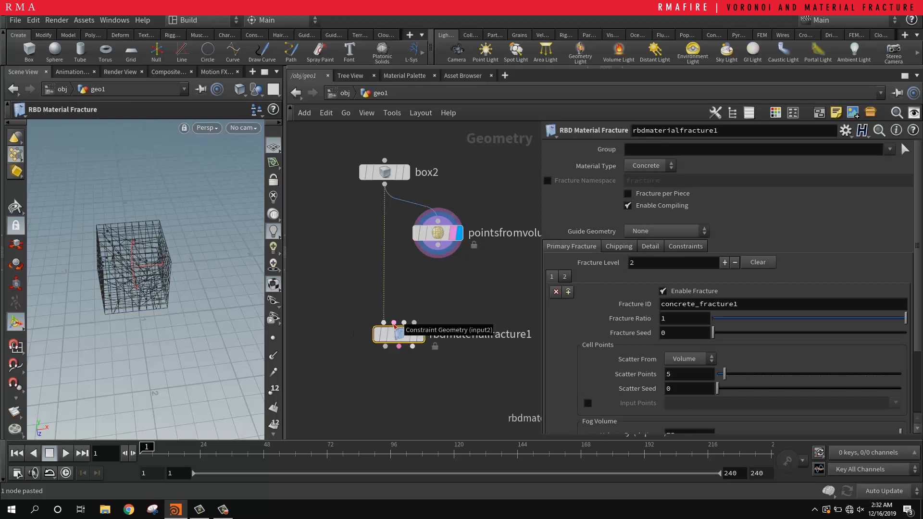
left_click(421, 335)
left_click_drag(372, 333, 374, 311)
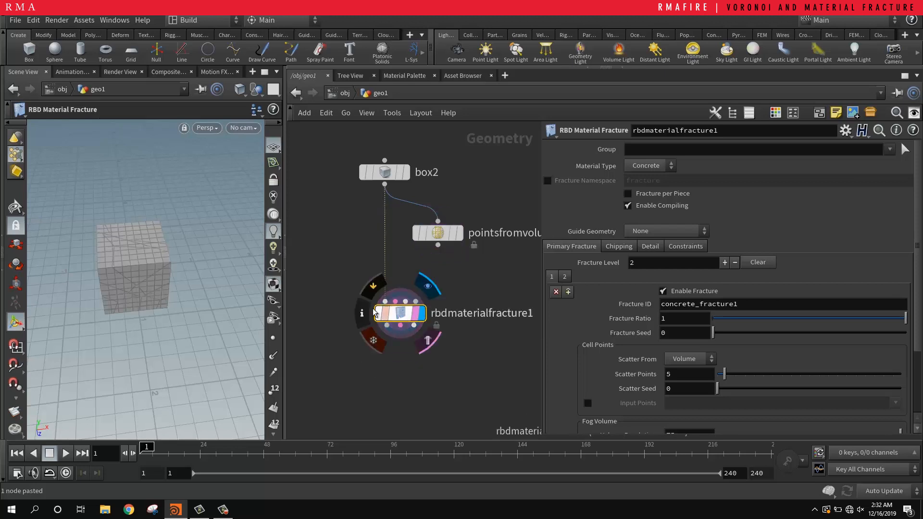
Step: Delete the third Points from Volume node, move RBD Material Fracture directly beneath the second box and select it
left_click_drag(483, 166, 457, 257)
key("Delete")
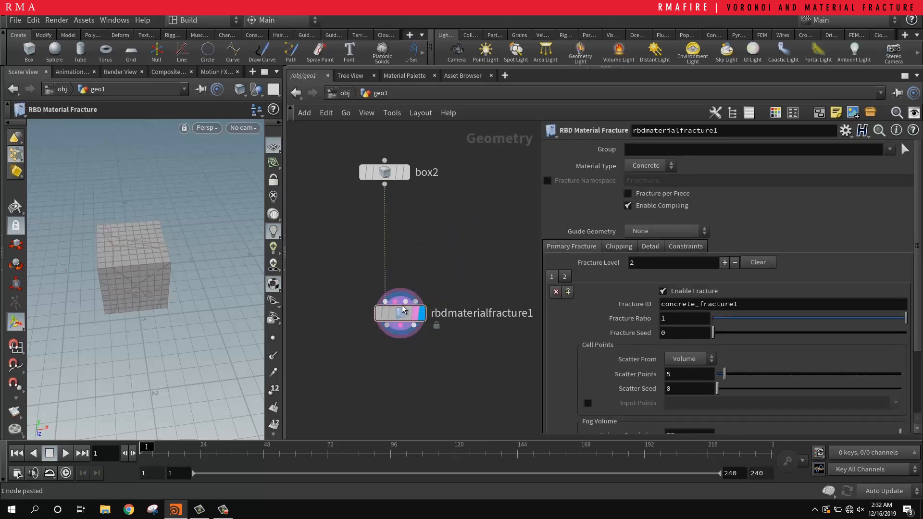
left_click_drag(402, 313, 387, 227)
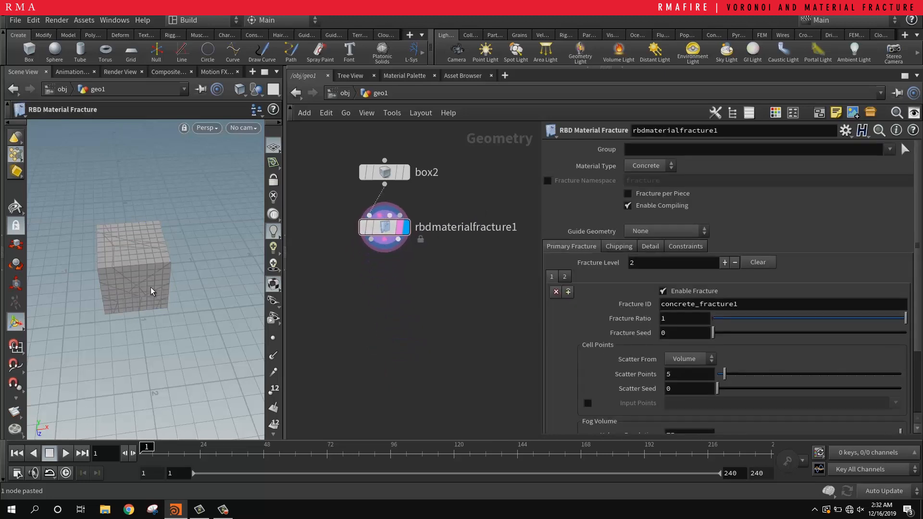
key("Escape")
left_click_drag(151, 291, 134, 280)
left_click_drag(443, 270, 352, 218)
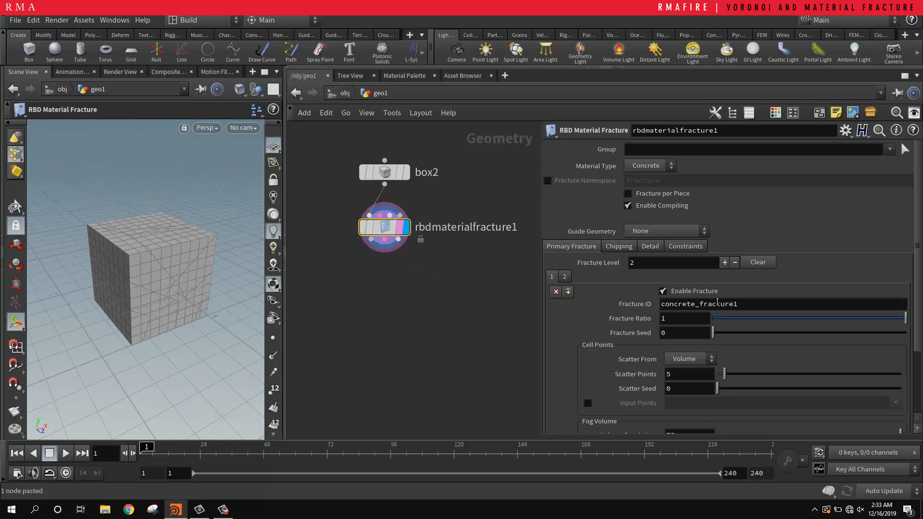
Step: Set the first fracture level's Scatter Points to 10 on the RBD Material Fracture node
scroll(610, 305, "down", 3)
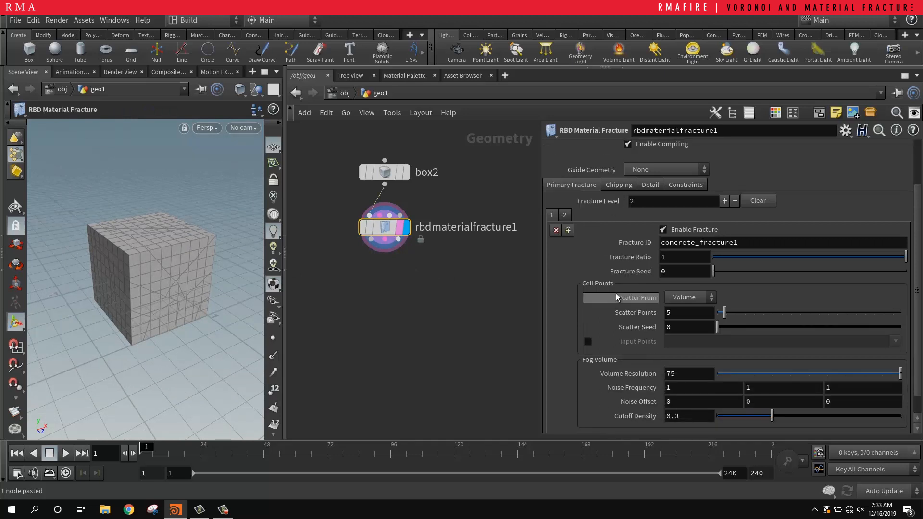
scroll(627, 270, "down", 1)
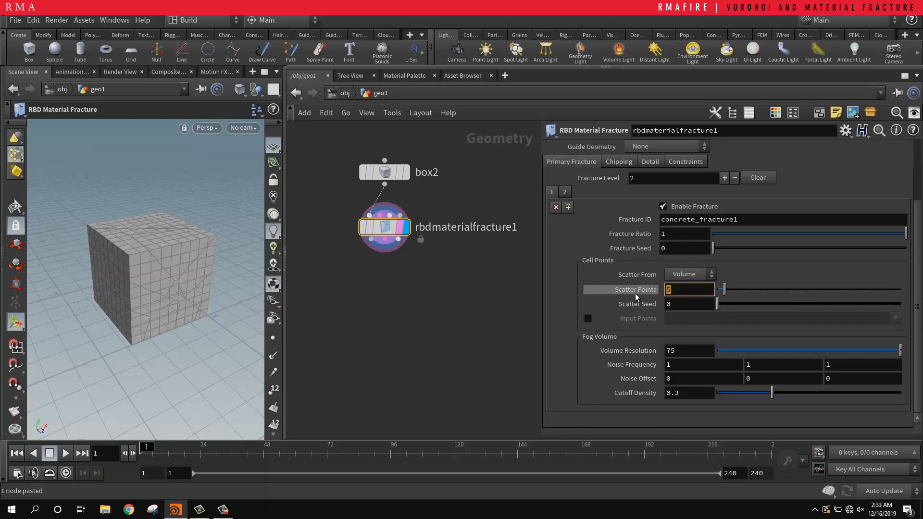
type("10")
key("Return")
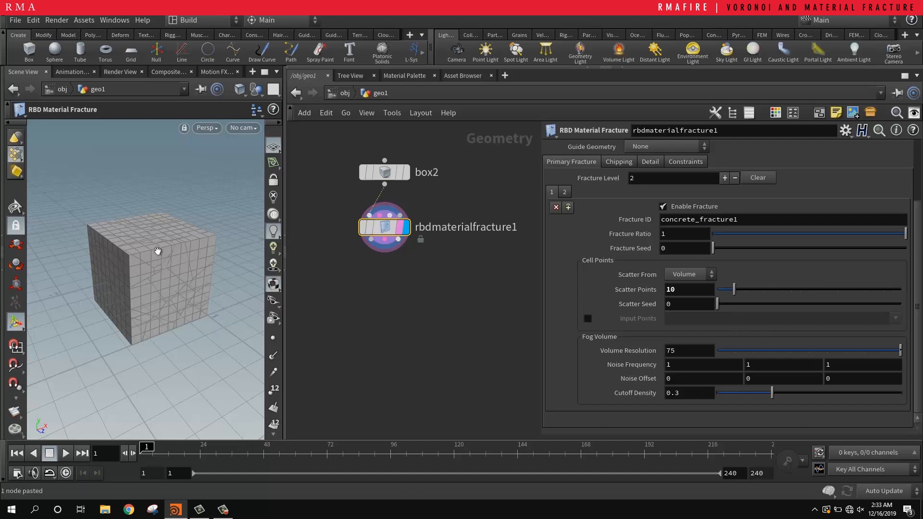
Step: Add an Exploded View node beneath RBD Material Fracture, fed from its first output, and display it
scroll(161, 245, "up", 3)
key("Tab")
type("e")
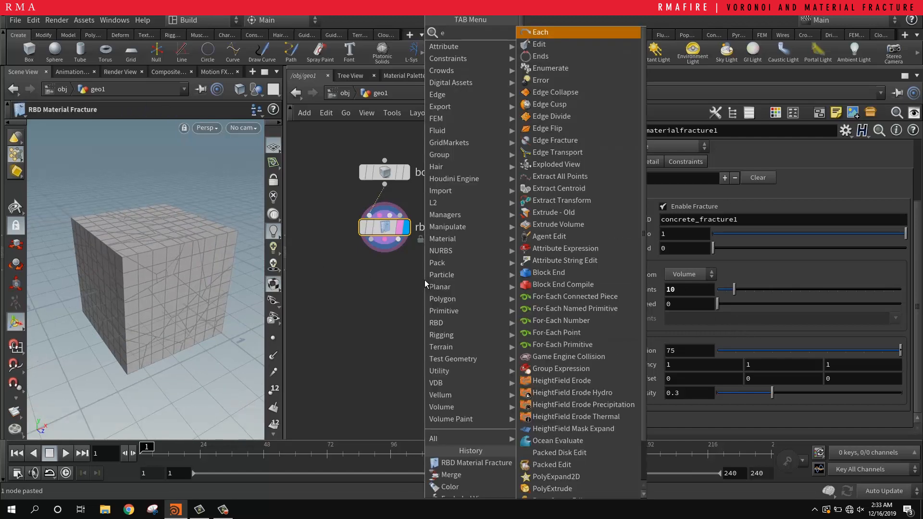
type("s")
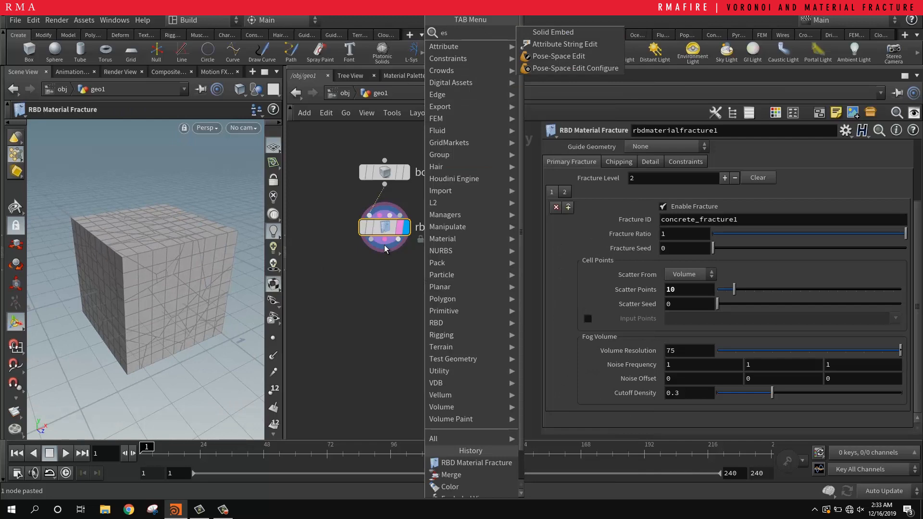
key("BackSpace")
key("Escape")
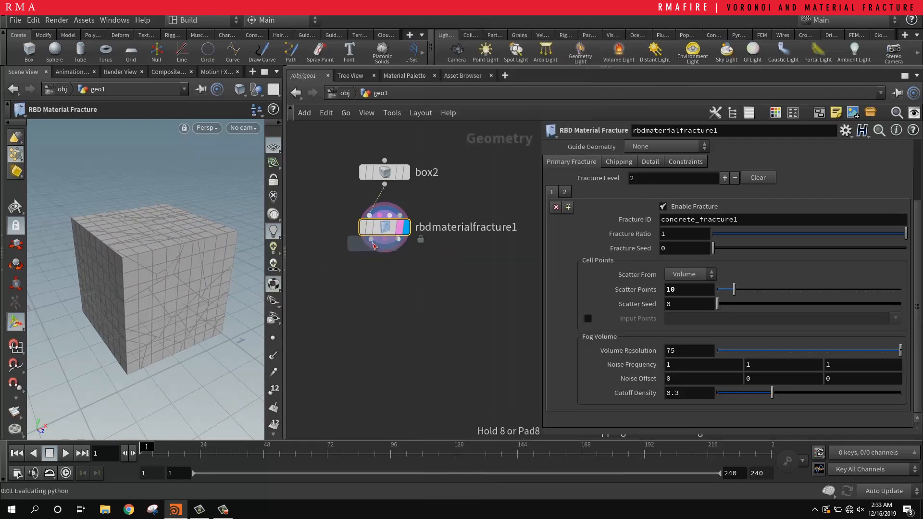
left_click(374, 275)
left_click(395, 276)
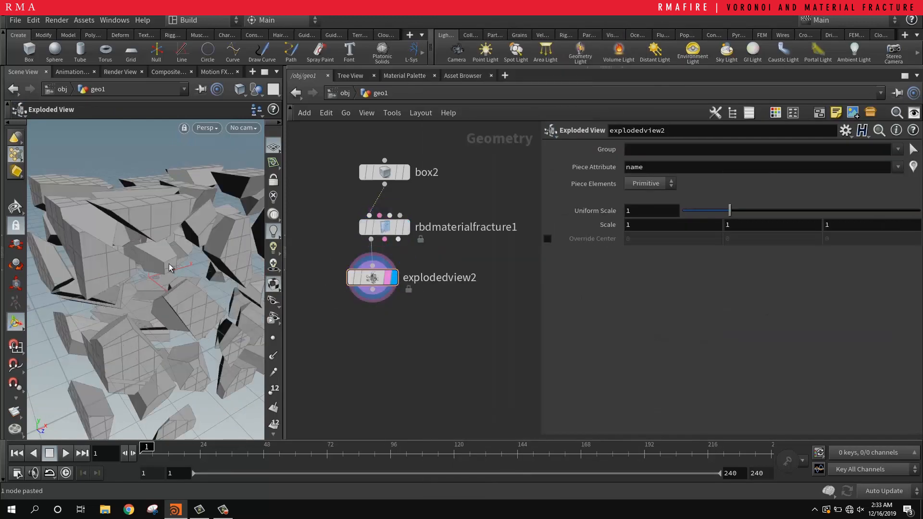
Step: Select the RBD Material Fracture node and set the first fracture level's fog Volume Resolution to 100
right_click_drag(171, 267, 140, 167, "alt")
left_click_drag(139, 167, 140, 224, "alt")
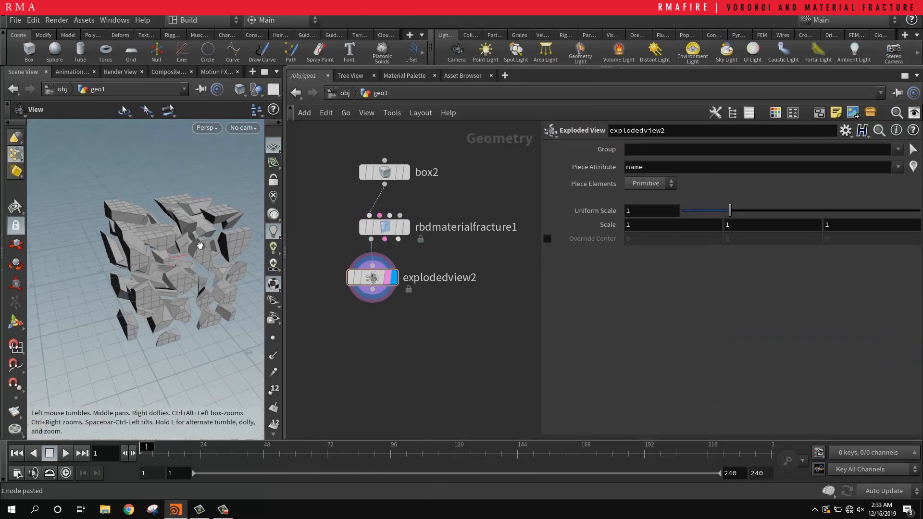
right_click_drag(201, 246, 248, 240, "alt")
left_click_drag(248, 240, 192, 211, "alt")
left_click(385, 228)
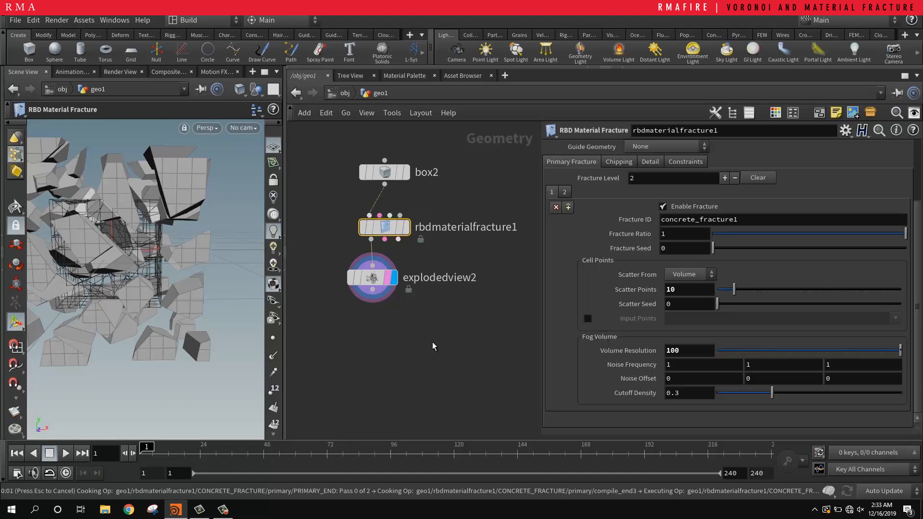
key("Escape")
left_click_drag(124, 243, 168, 236)
key("Return")
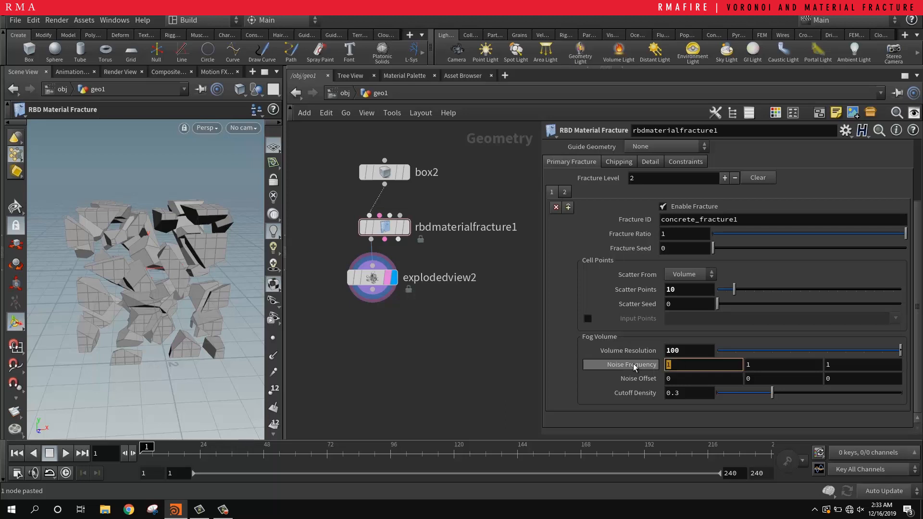
Step: Set the first two Noise Frequency components of the first fracture level to 0.5
type("5")
key("Tab")
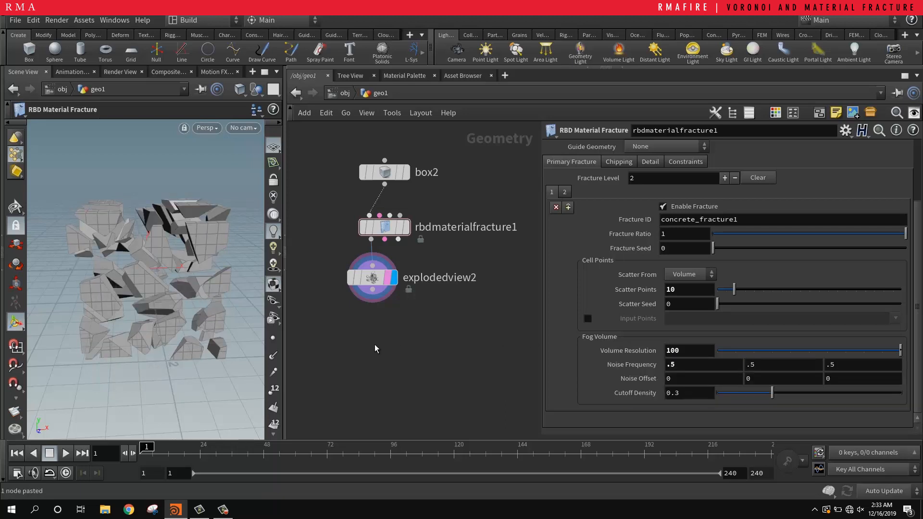
key("Escape")
left_click_drag(192, 281, 179, 265)
key("Return")
Step: Raise the first fracture level's Cutoff Density to 0.383
left_click_drag(772, 394, 776, 395)
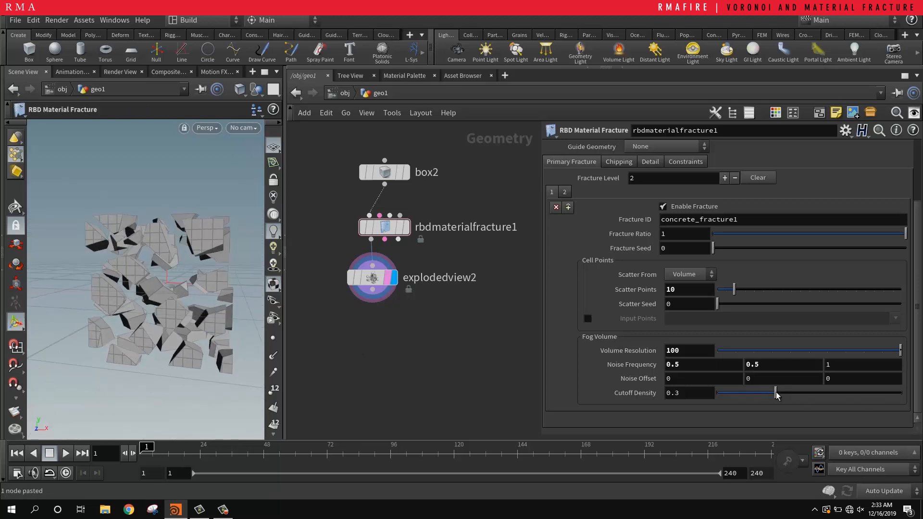
left_click(789, 394)
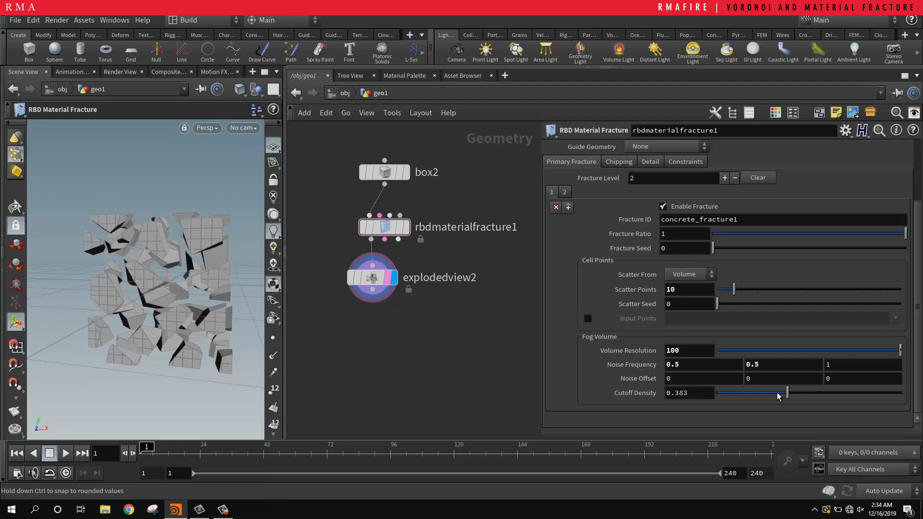
key("Escape")
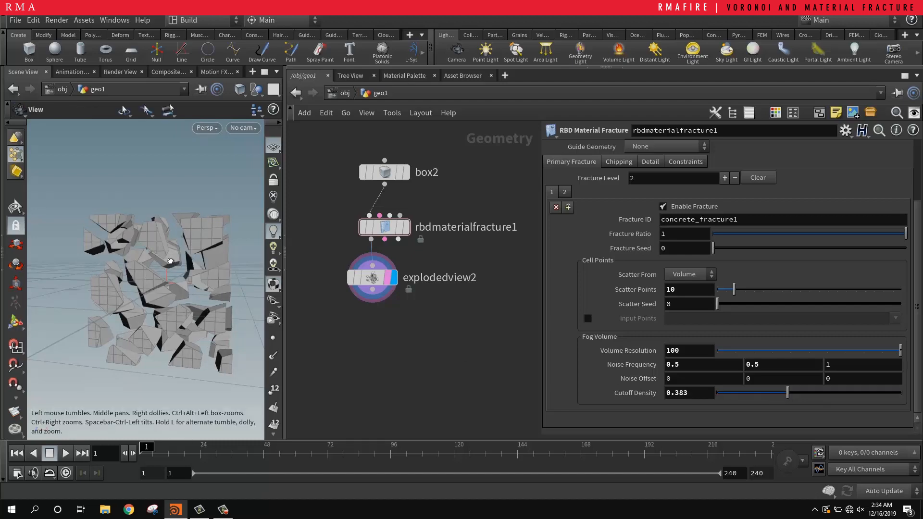
left_click_drag(171, 258, 214, 279)
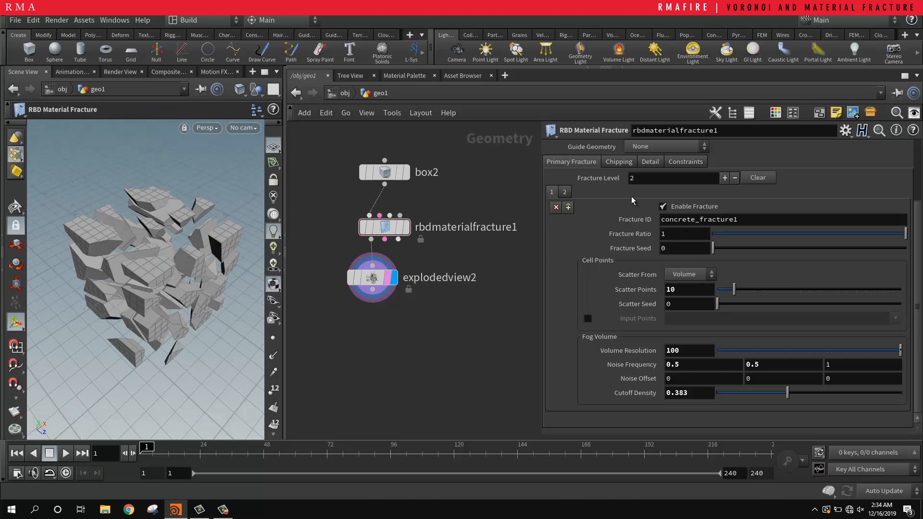
Step: Set the second fracture level's Scatter Points to 10 and check the exploded pieces
scroll(633, 200, "up", 3)
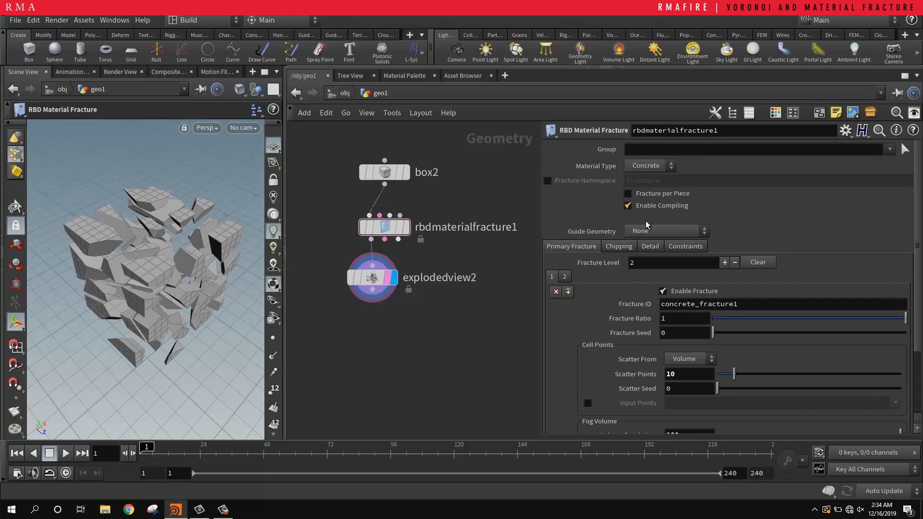
left_click(566, 277)
scroll(601, 288, "down", 1)
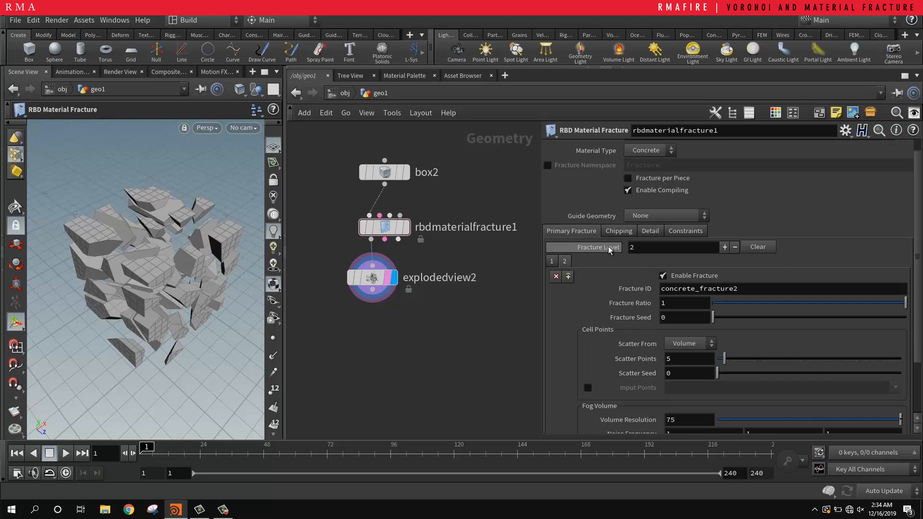
scroll(676, 339, "down", 3)
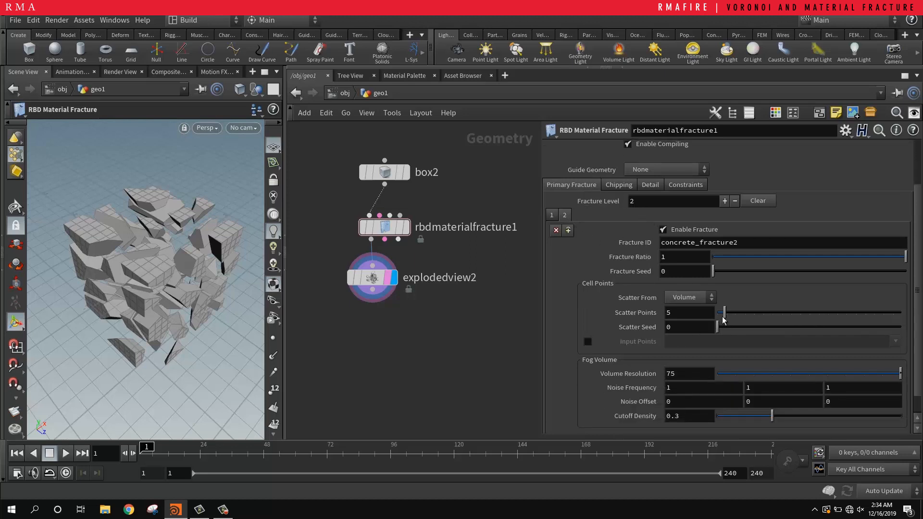
left_click_drag(576, 311, 572, 312)
type("5")
key("Return")
type("10")
key("Return")
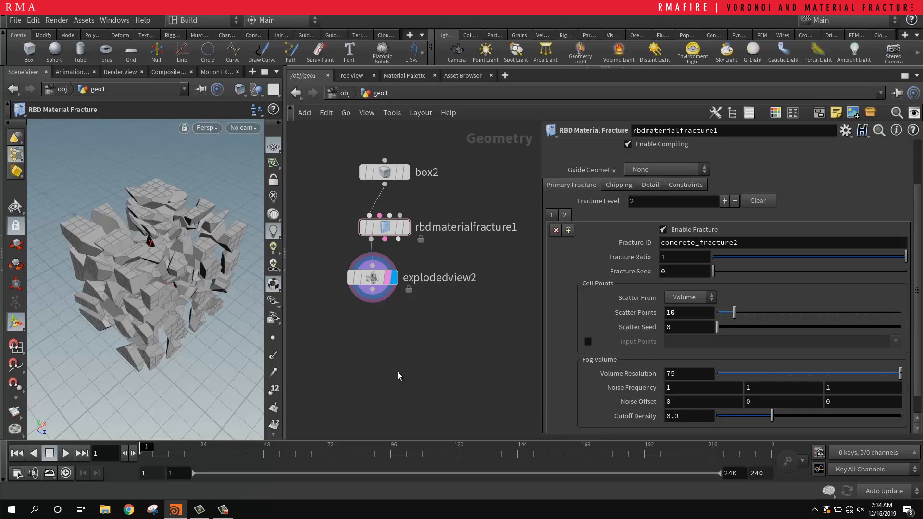
right_click_drag(201, 278, 215, 250, "alt")
left_click_drag(215, 250, 156, 261, "alt")
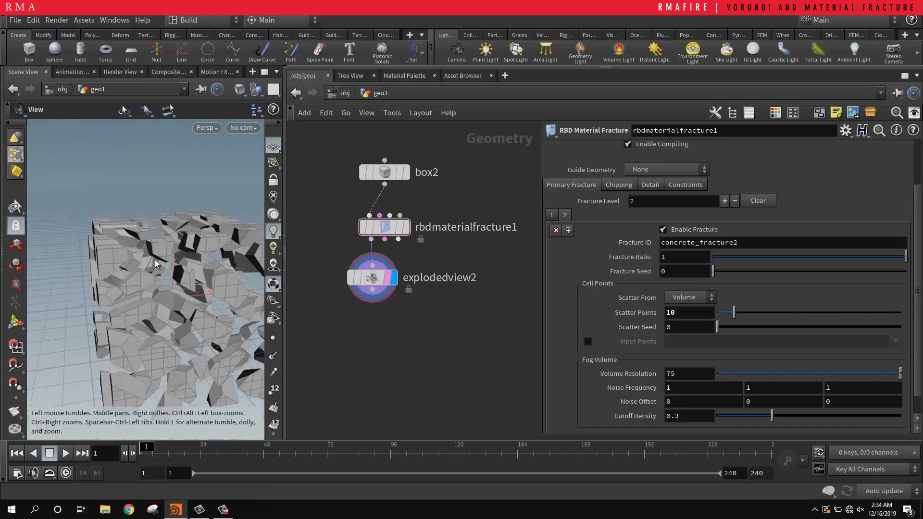
middle_click_drag(225, 273, 175, 241, "alt")
mouse_move(165, 241)
left_mouse_down("alt")
mouse_move(161, 286)
mouse_move(171, 247)
mouse_move(180, 245)
left_mouse_up("alt")
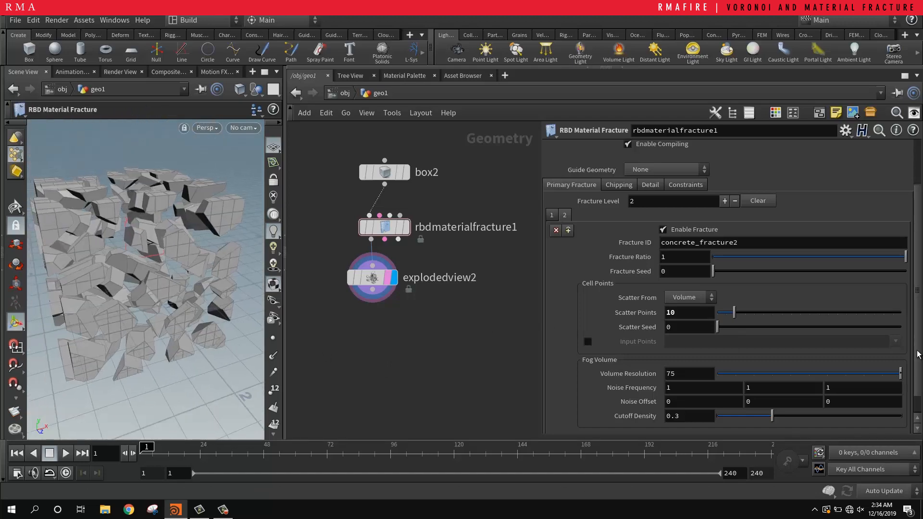
Step: Enable chipping on the RBD Material Fracture node
scroll(643, 343, "down", 1)
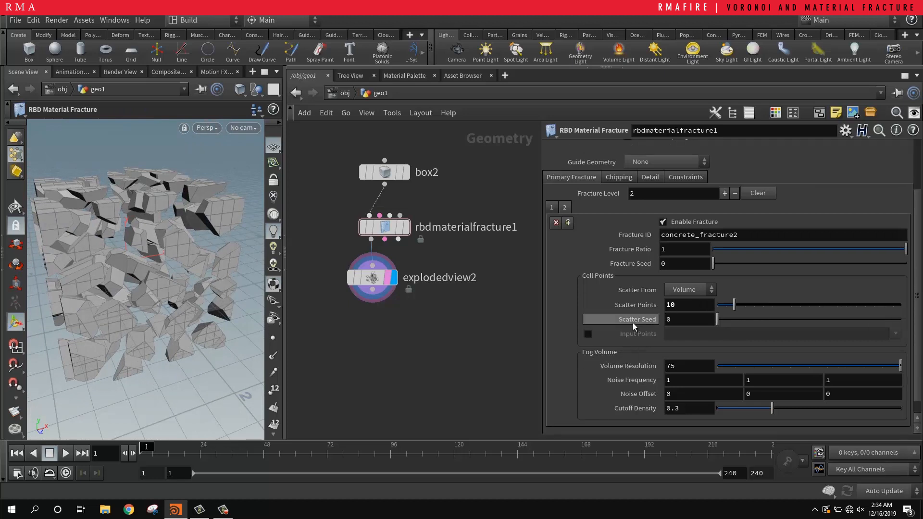
scroll(632, 322, "up", 3)
scroll(631, 308, "up", 1)
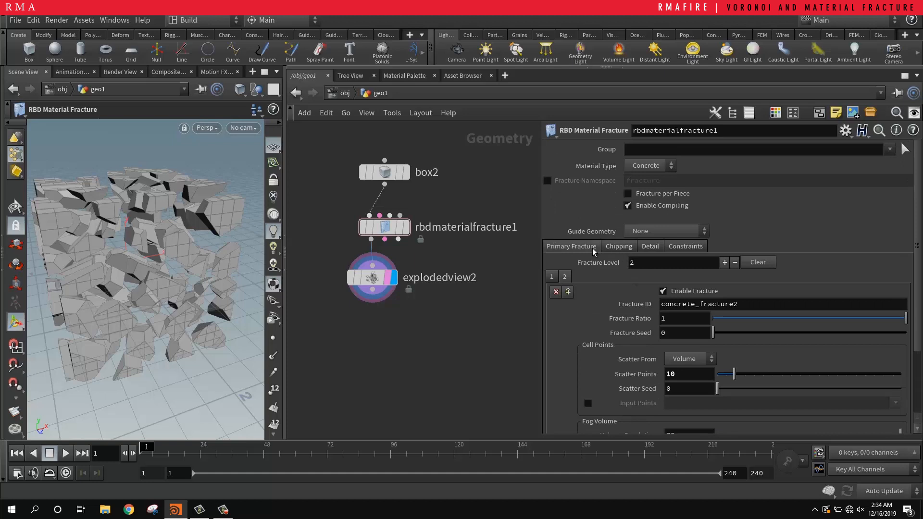
left_click(616, 247)
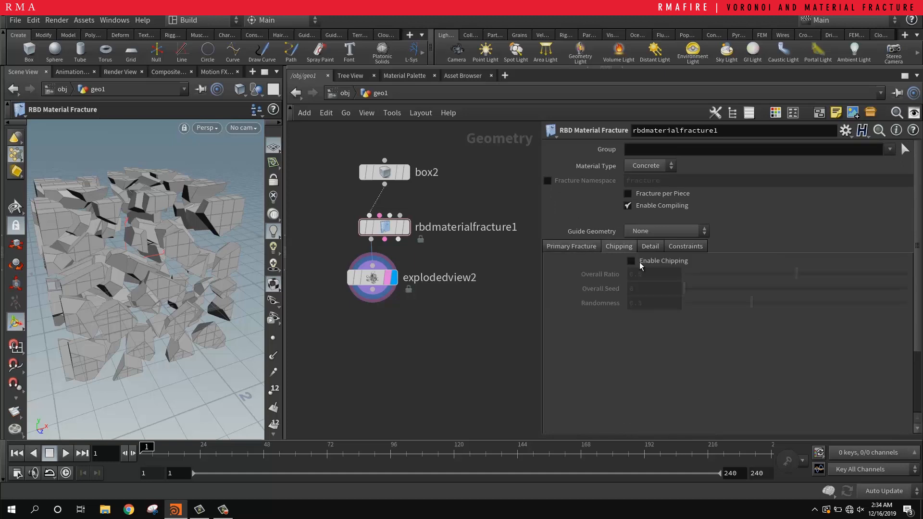
left_click(635, 261)
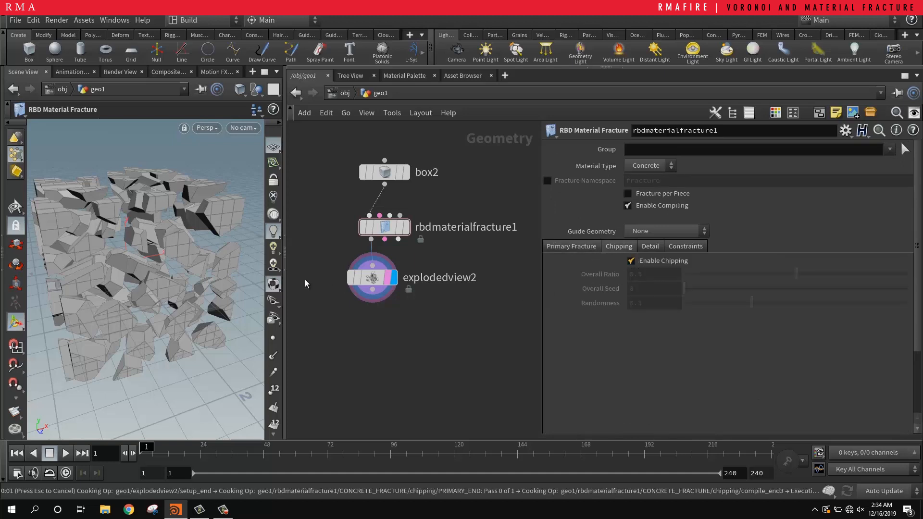
Step: Examine the chipped concrete pieces in the exploded view up close and from several angles
right_click_drag(163, 276, 232, 241, "alt")
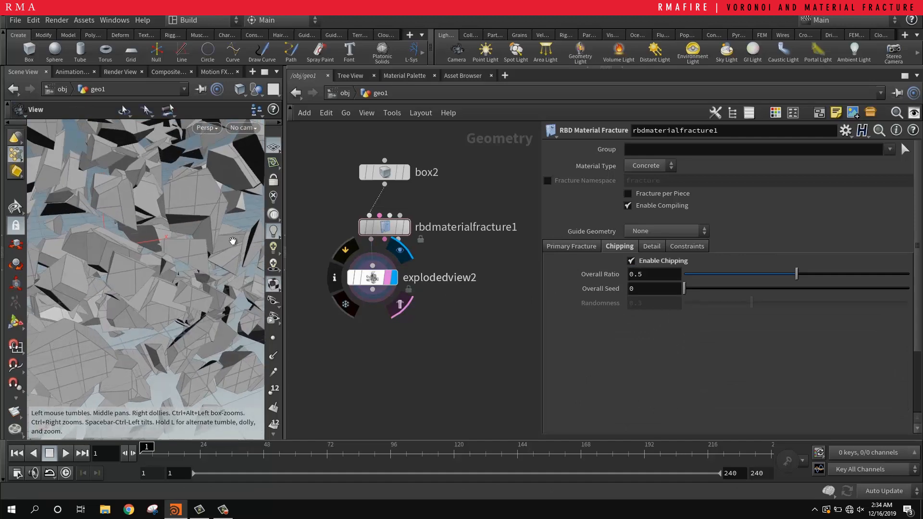
left_click_drag(219, 240, 174, 231, "alt")
right_click_drag(168, 241, 273, 197, "alt")
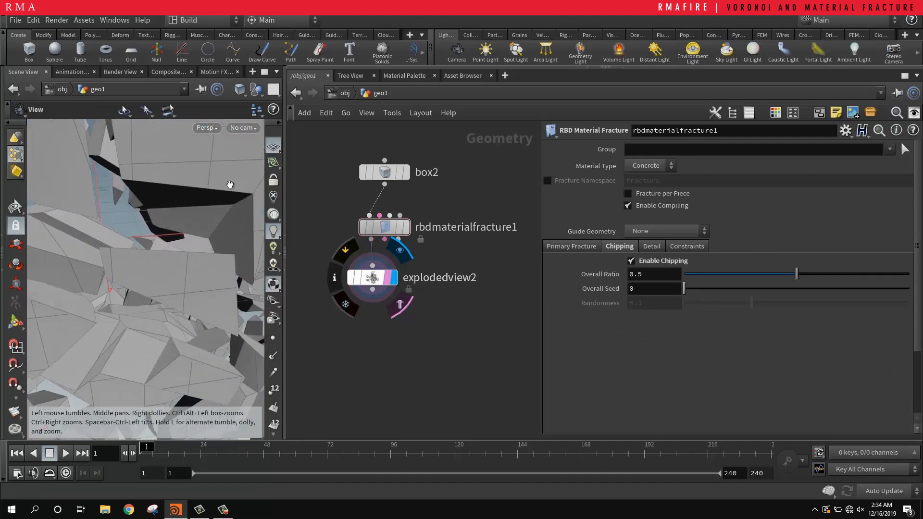
left_click_drag(229, 185, 109, 305)
left_click_drag(148, 222, 186, 368)
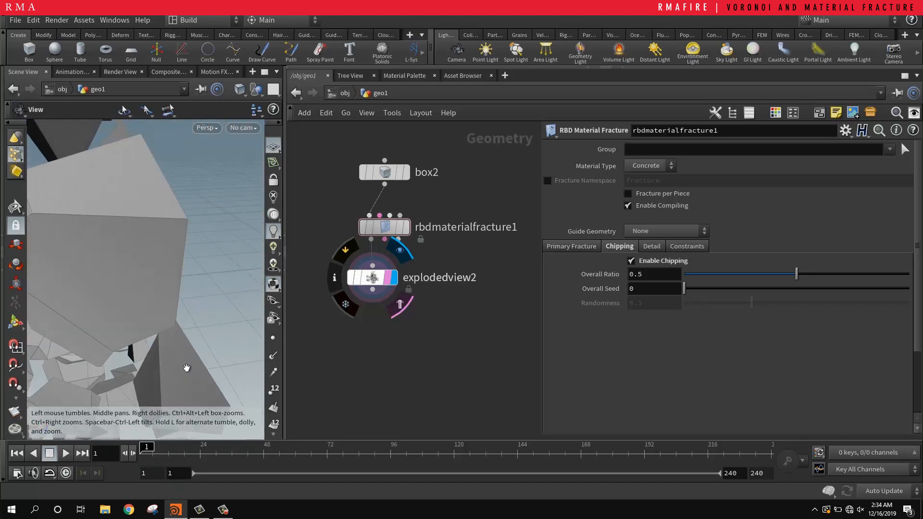
right_click_drag(137, 257, 57, 255)
middle_click_drag(125, 212, 111, 226)
left_click_drag(124, 231, 104, 288)
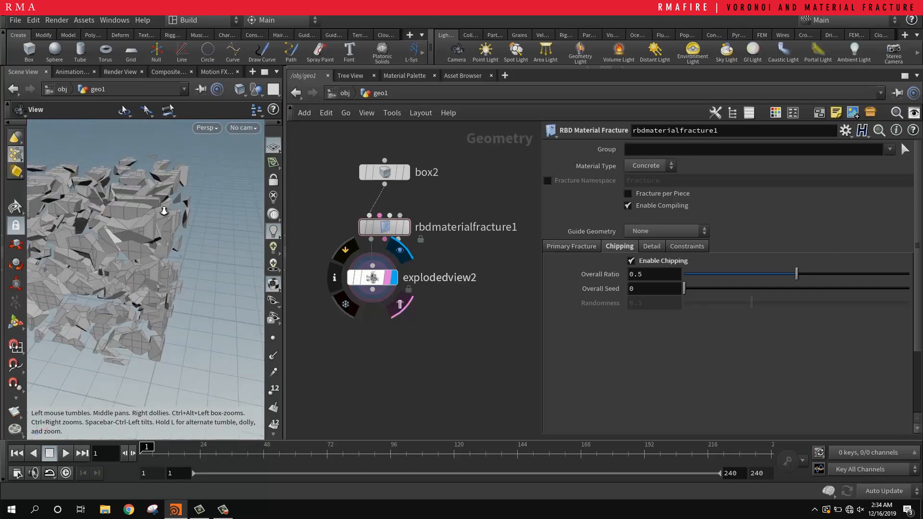
left_click_drag(165, 206, 51, 178)
right_click_drag(50, 178, 128, 285)
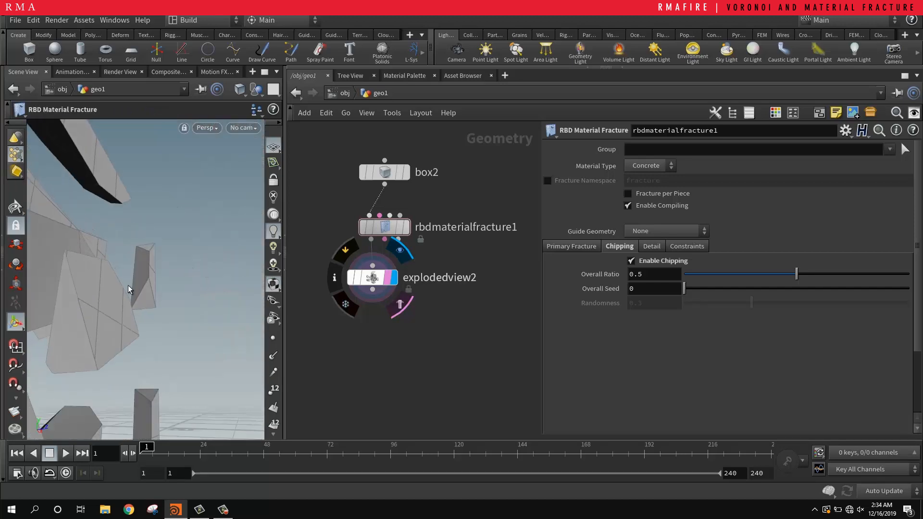
left_click_drag(128, 284, 74, 275)
middle_click_drag(73, 275, 128, 239)
right_click_drag(128, 239, 113, 255)
left_click_drag(113, 256, 140, 284)
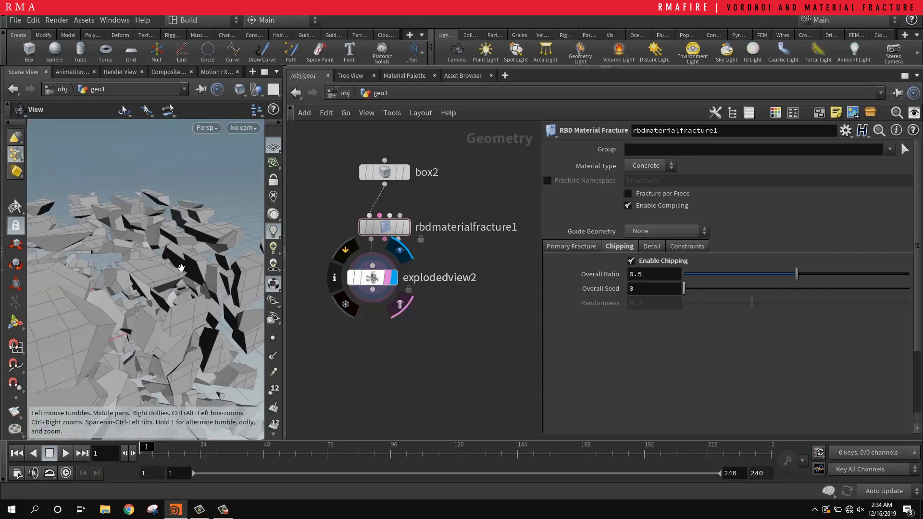
right_click_drag(139, 283, 186, 263)
left_click_drag(237, 218, 19, 264)
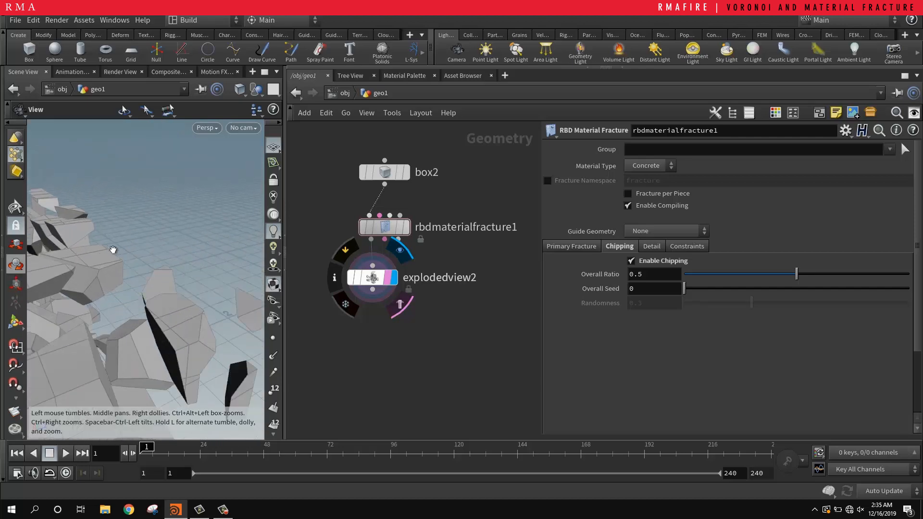
left_click_drag(106, 267, 188, 227)
scroll(187, 225, "down", 3)
left_click_drag(151, 254, 74, 337)
scroll(75, 228, "down", 5)
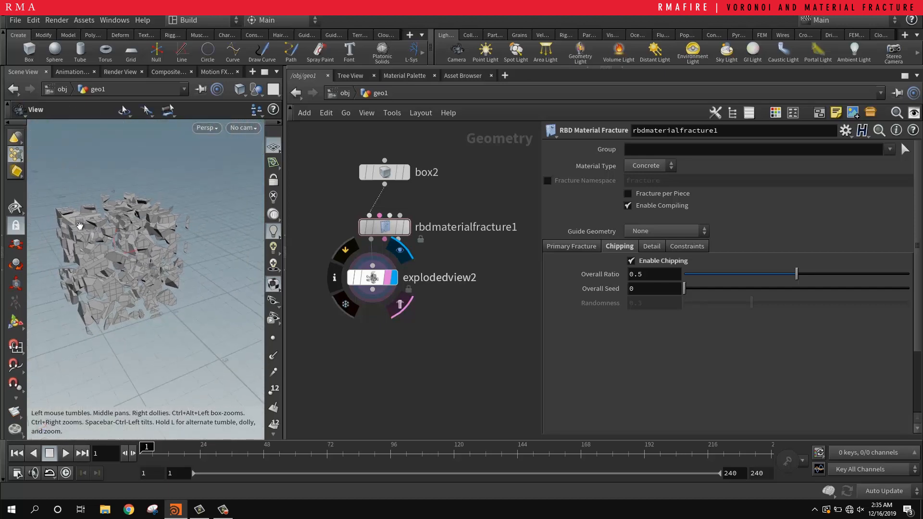
left_click_drag(90, 224, 39, 236)
scroll(149, 234, "up", 5)
left_click_drag(149, 233, 234, 191)
key("Return")
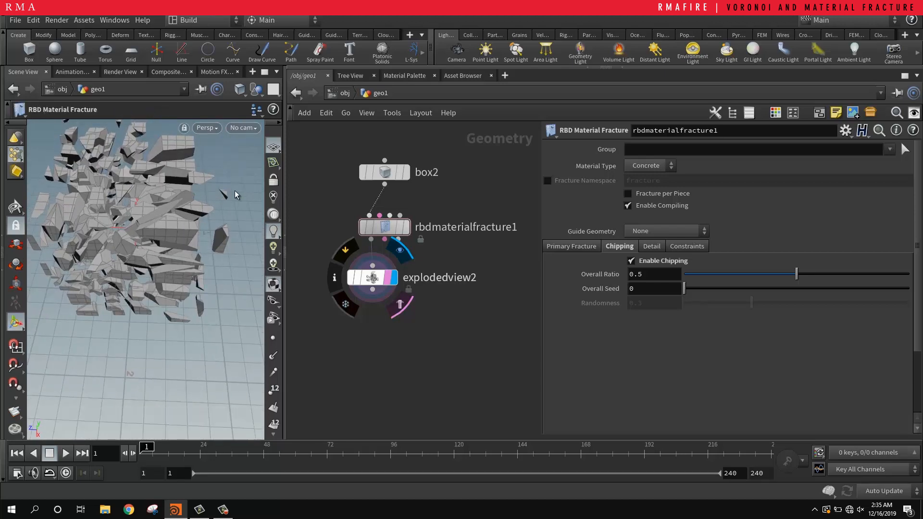
left_click_drag(138, 204, 138, 186, "alt")
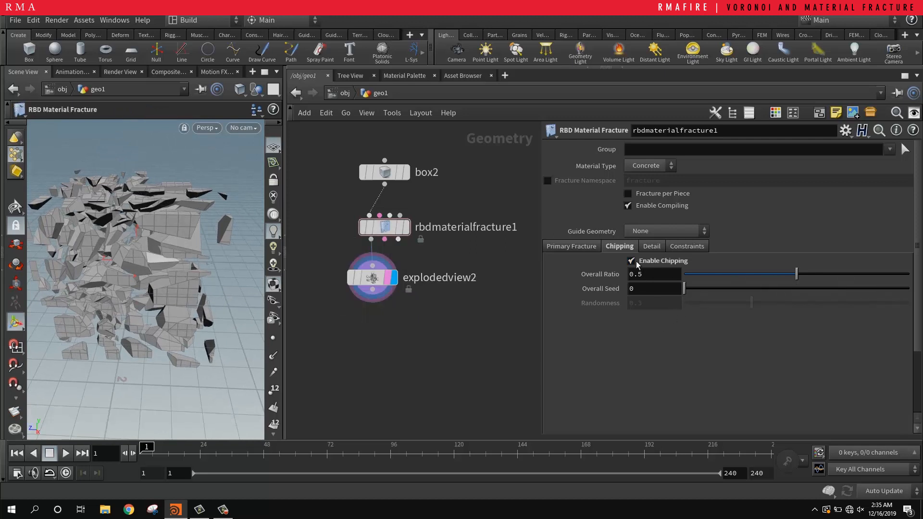
Step: Enable Interior Detail on the RBD Material Fracture node and inspect the inner faces of the exploded pieces up close
left_click(652, 246)
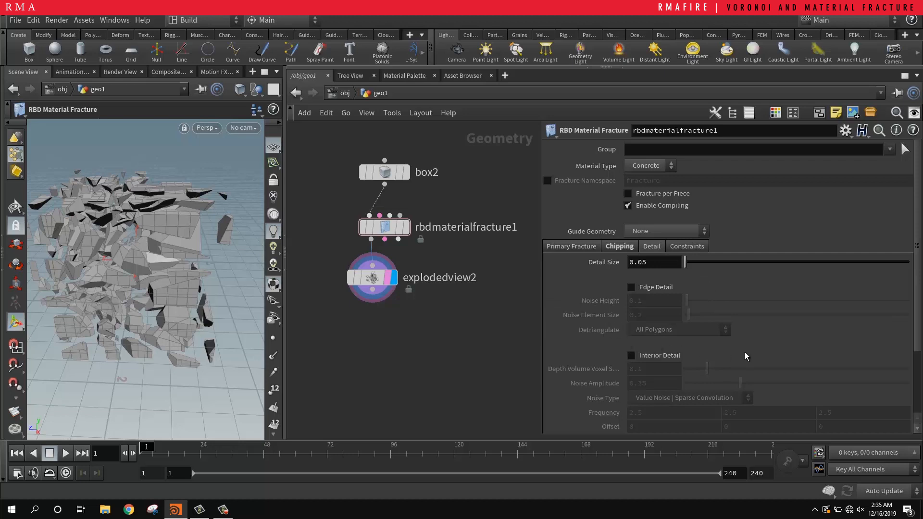
scroll(745, 353, "down", 3)
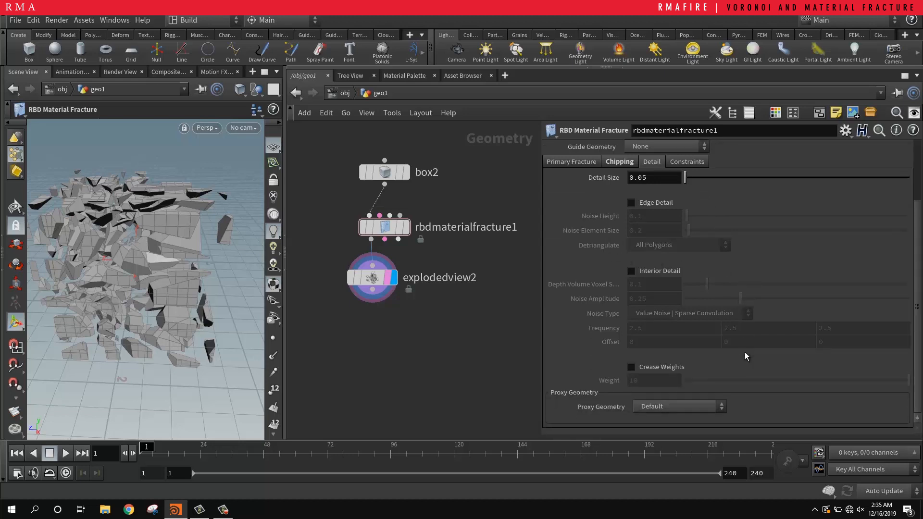
scroll(745, 352, "up", 2)
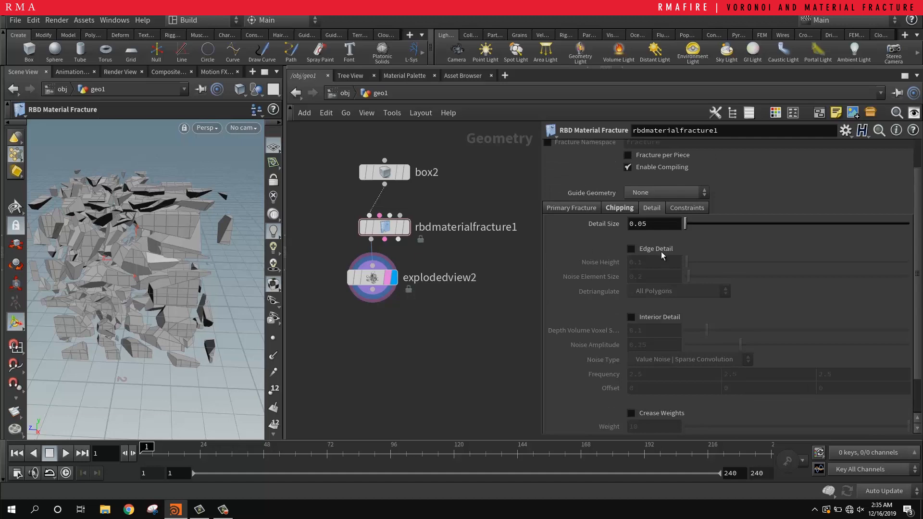
left_click(667, 318)
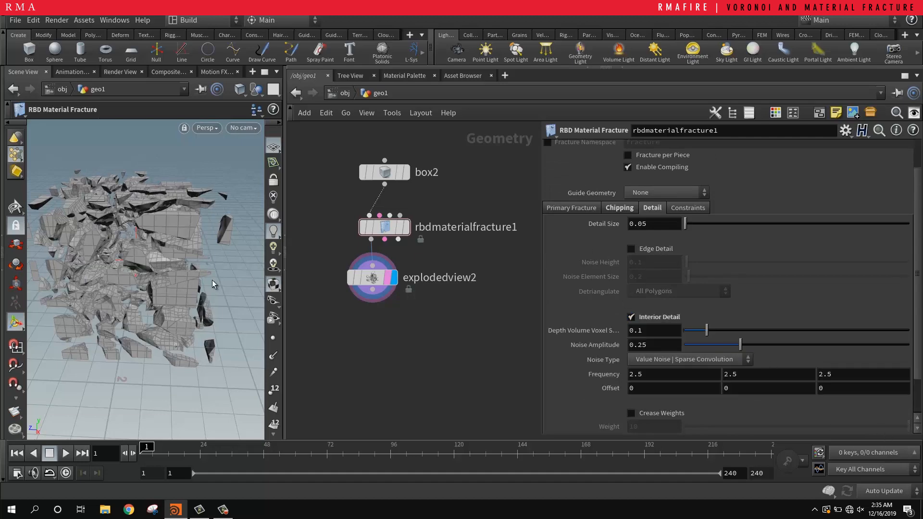
right_click_drag(72, 263, 200, 288, "alt")
left_click_drag(200, 288, 190, 250, "alt")
right_click_drag(191, 250, 167, 235)
left_click_drag(166, 235, 159, 179)
right_click_drag(159, 179, 198, 206)
left_click_drag(198, 206, 175, 322)
key("Return")
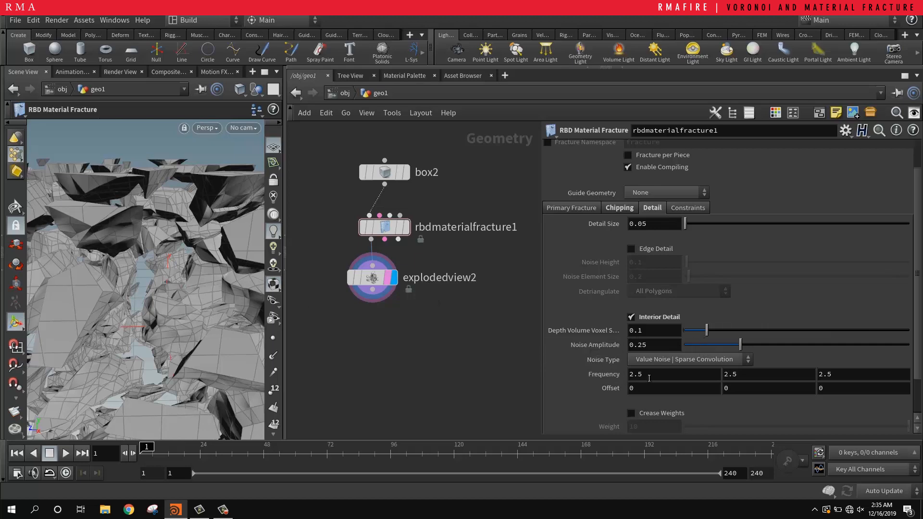
Step: Set the interior detail noise Frequency to 10 on all three axes
middle_click(559, 375, "ctrl")
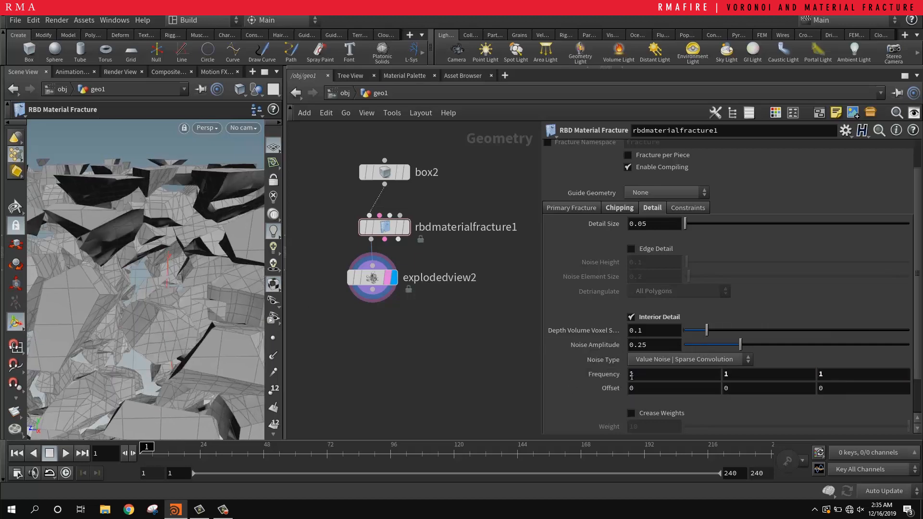
left_click(670, 378)
type("0")
key("Tab")
type("10")
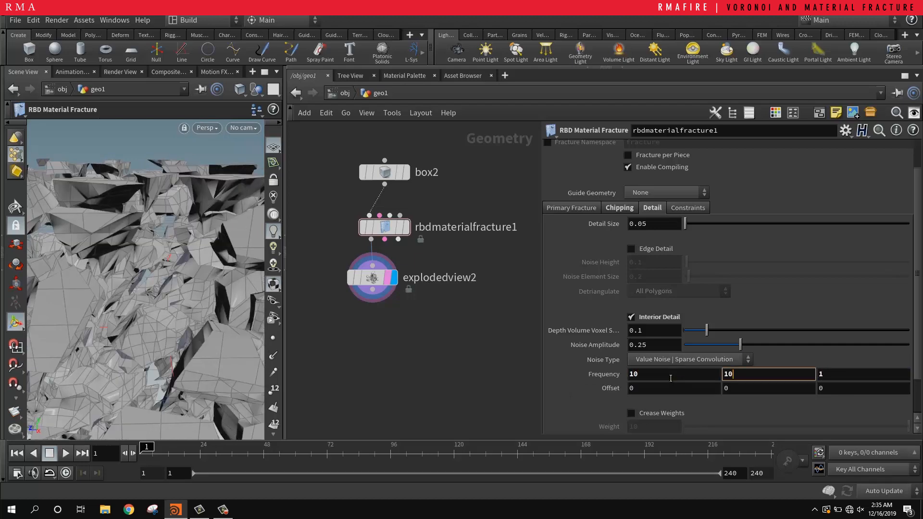
key("Tab")
type("10")
key("Return")
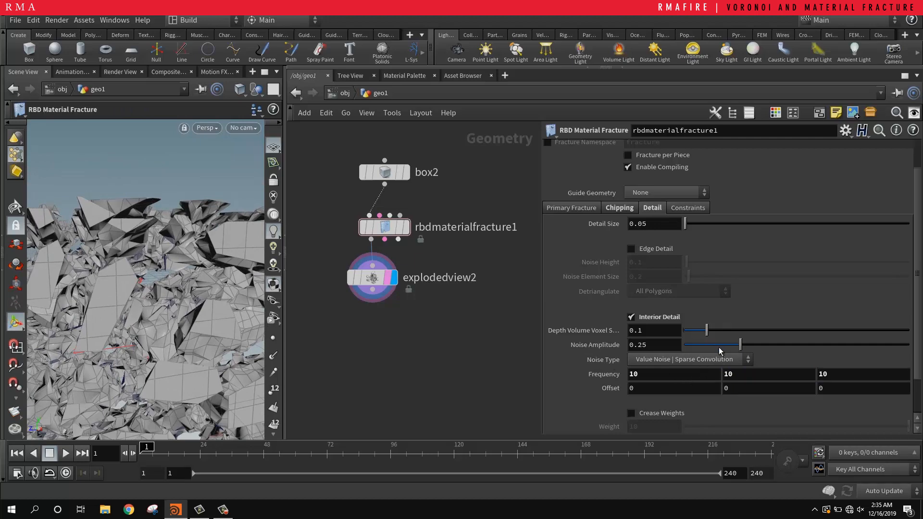
Step: Lower the interior detail Noise Amplitude to 0.051 and check the exploded pieces from several angles
left_click_drag(737, 347, 695, 338)
right_click_drag(160, 290, 74, 321, "alt")
left_click_drag(74, 321, 155, 316, "alt")
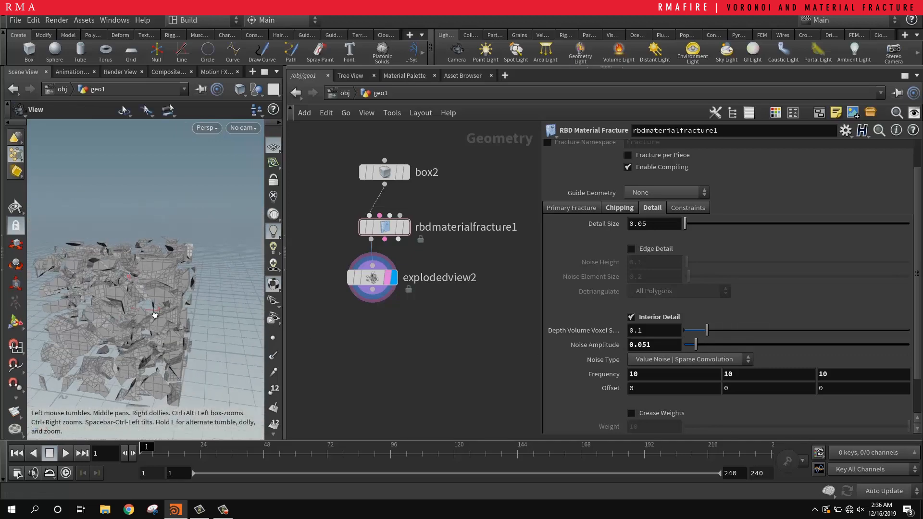
mouse_move(155, 315)
right_mouse_down("alt")
mouse_move(95, 335)
mouse_move(153, 301)
right_mouse_up("alt")
mouse_move(152, 300)
left_mouse_down("alt")
mouse_move(161, 303)
mouse_move(141, 290)
left_mouse_up("alt")
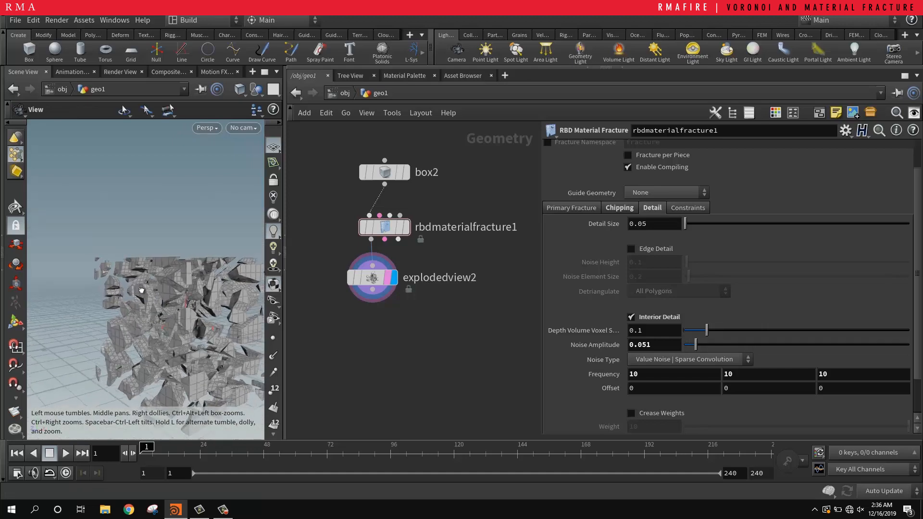
Step: Compare the unexploded fractured box with its exploded view, examining the detailed interior faces from several angles
left_click(411, 201)
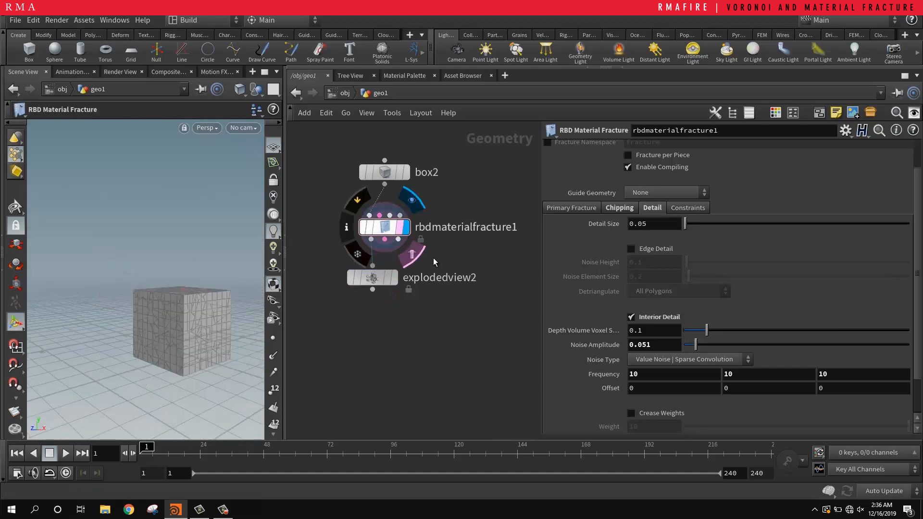
right_click_drag(161, 326, 216, 294, "alt")
left_click_drag(216, 295, 251, 288, "alt")
left_click(393, 279)
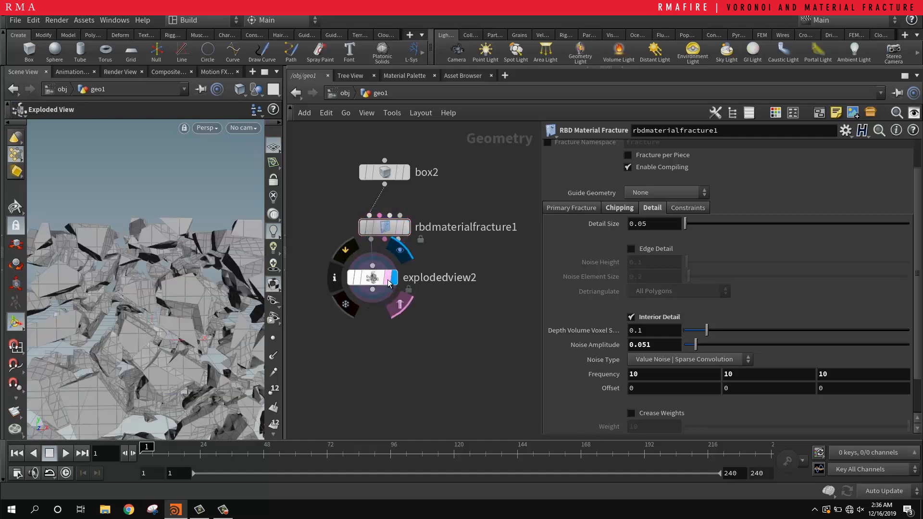
mouse_move(187, 313)
left_mouse_down("alt")
mouse_move(113, 322)
mouse_move(188, 324)
left_mouse_up("alt")
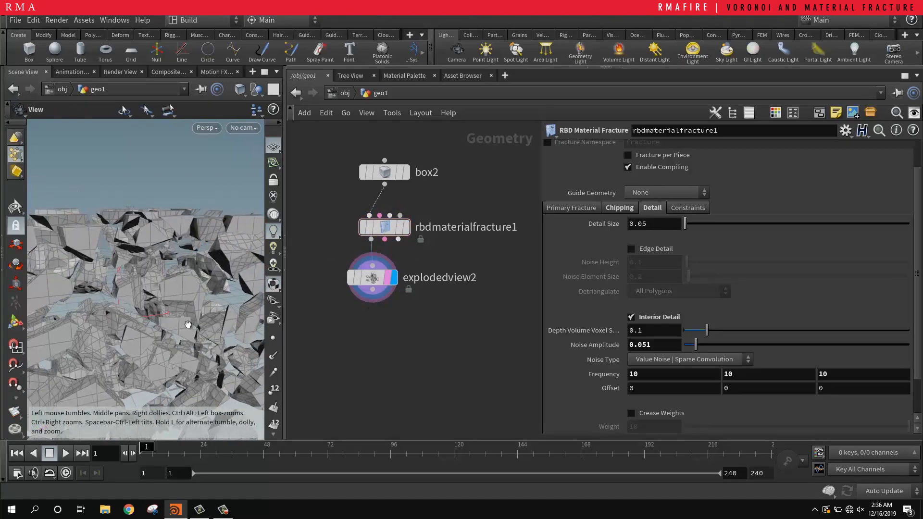
right_click_drag(108, 327, 185, 243, "alt")
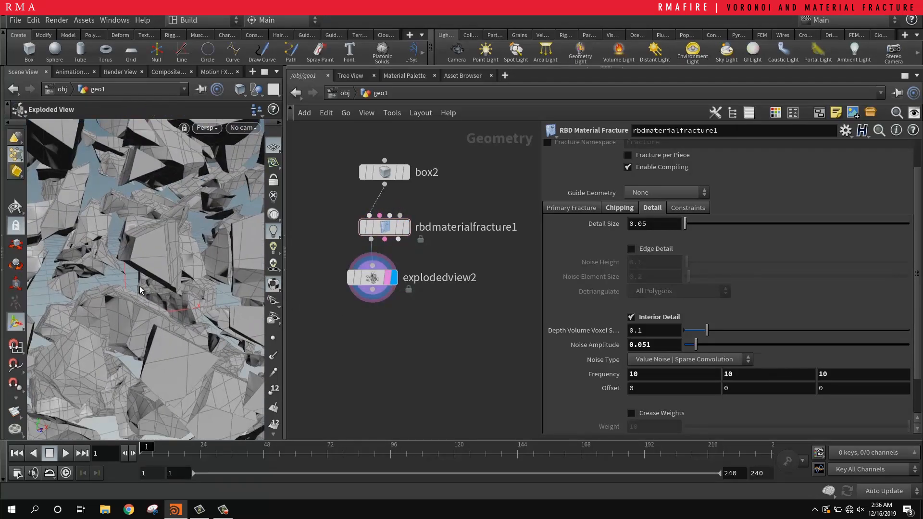
right_click_drag(140, 290, 22, 360, "alt")
left_click_drag(94, 308, 156, 310, "alt")
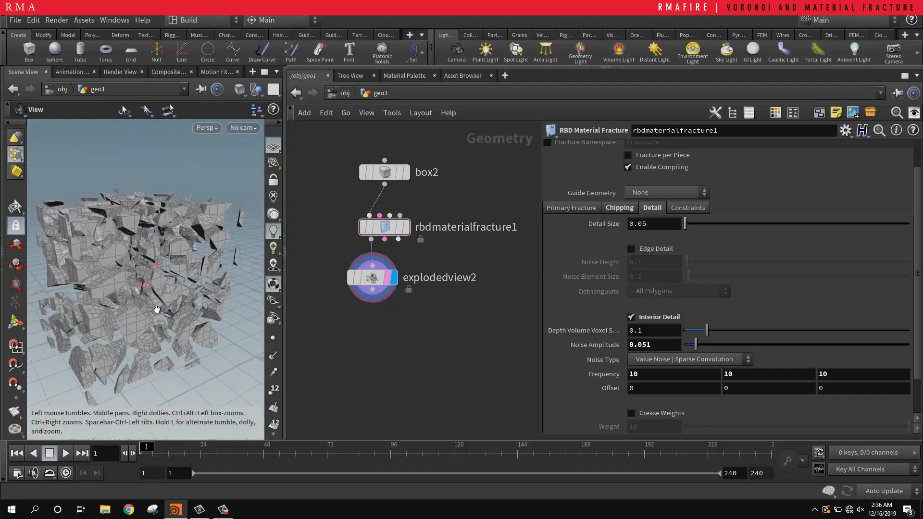
Step: Review the glue constraint settings of the RBD Material Fracture node
scroll(610, 390, "up", 2)
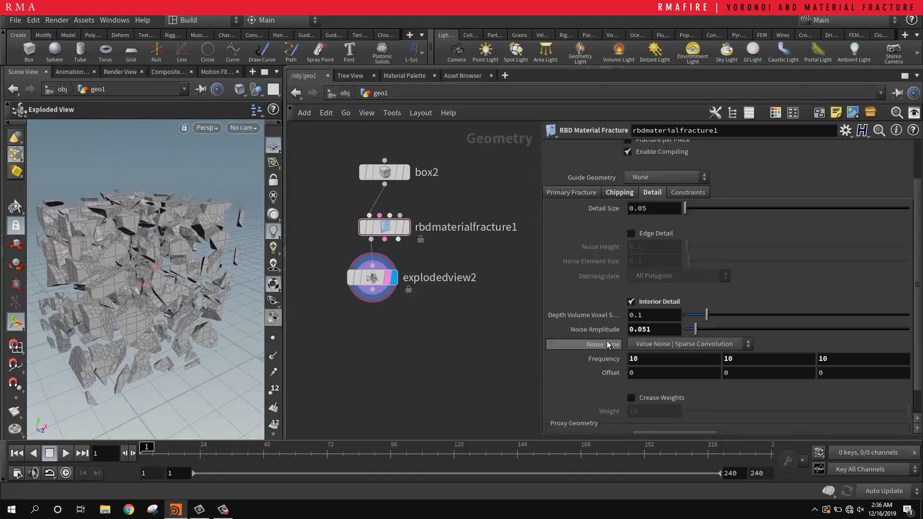
left_click(699, 238)
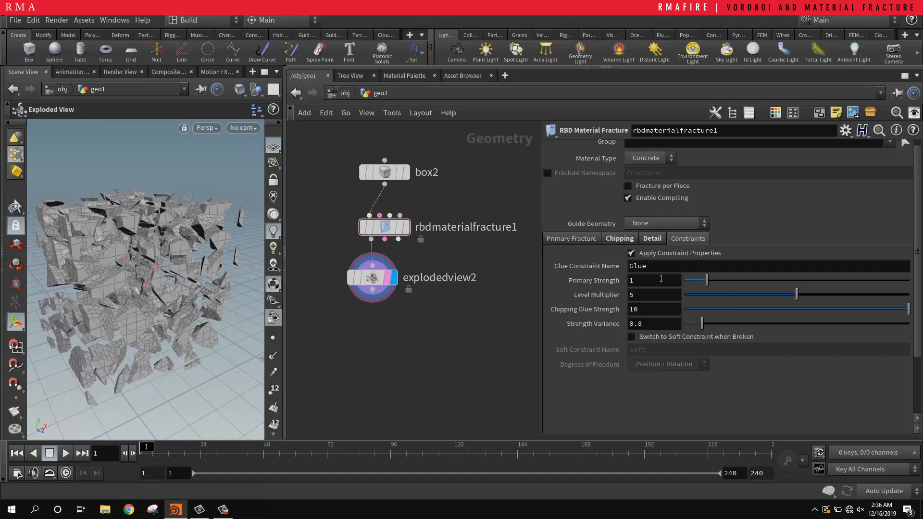
left_click_drag(551, 263, 550, 264)
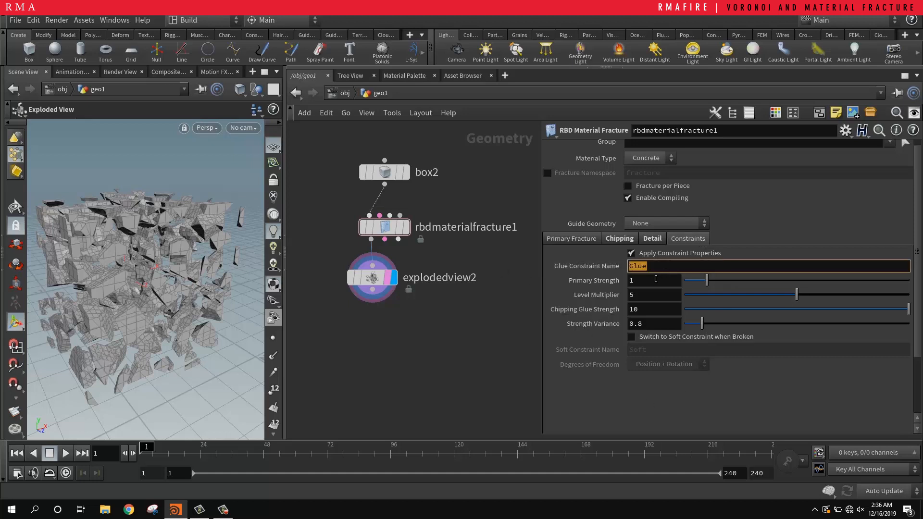
left_click(382, 379)
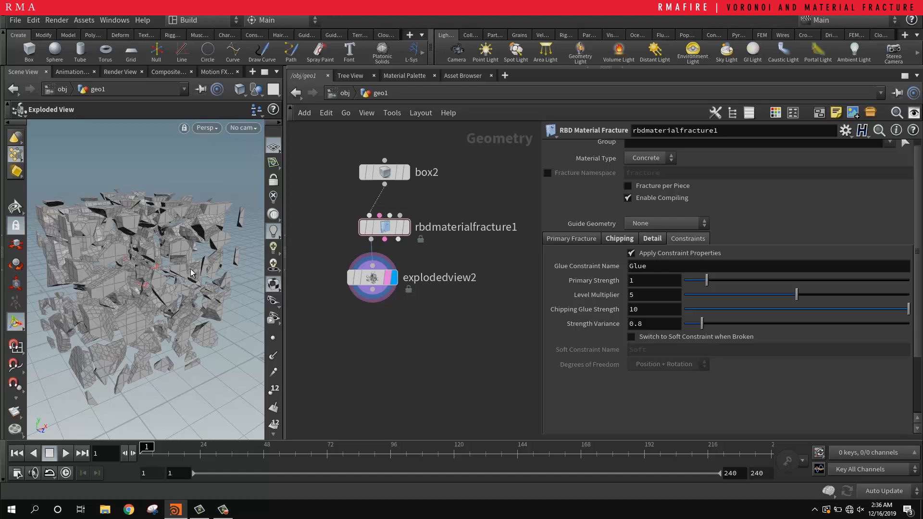
Step: Try Fracture per Piece on the concrete material fracture, check the exploded view's node information, and turn the option back off
left_click(572, 240)
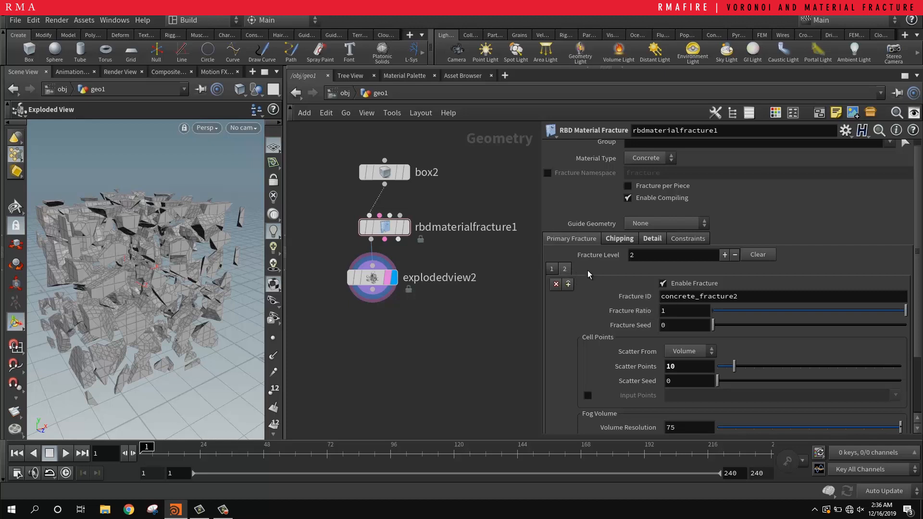
scroll(603, 176, "up", 1)
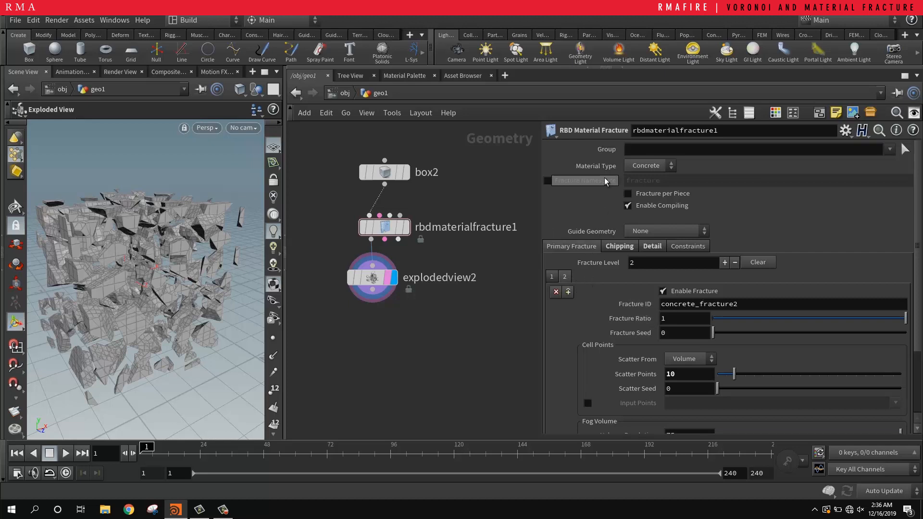
left_click(687, 193)
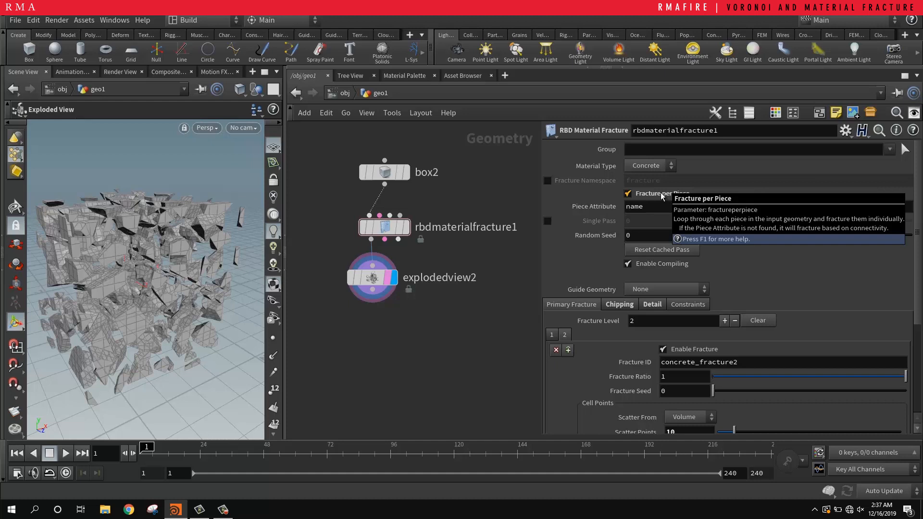
middle_click(379, 279)
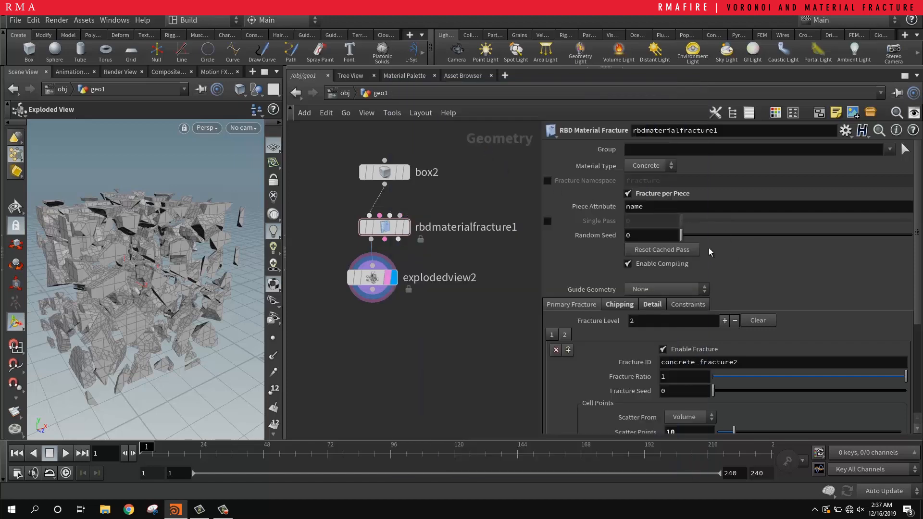
left_click(628, 193)
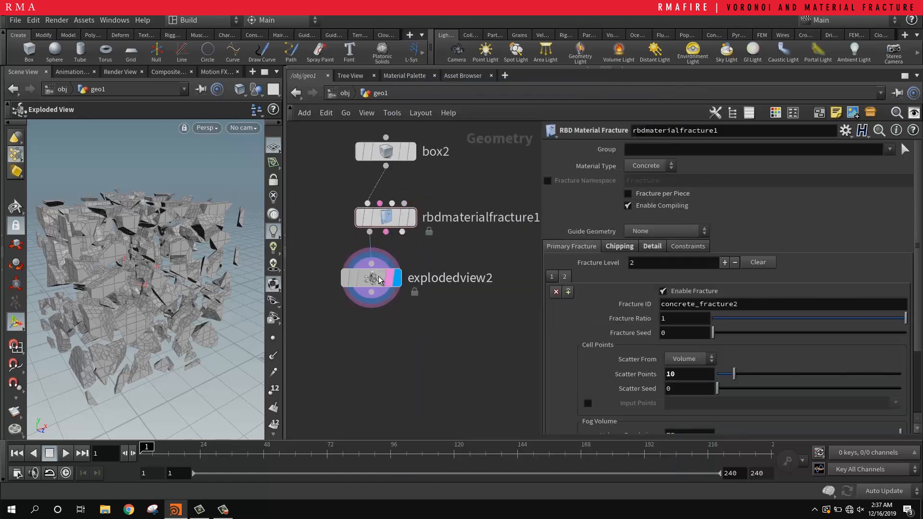
middle_click(380, 278)
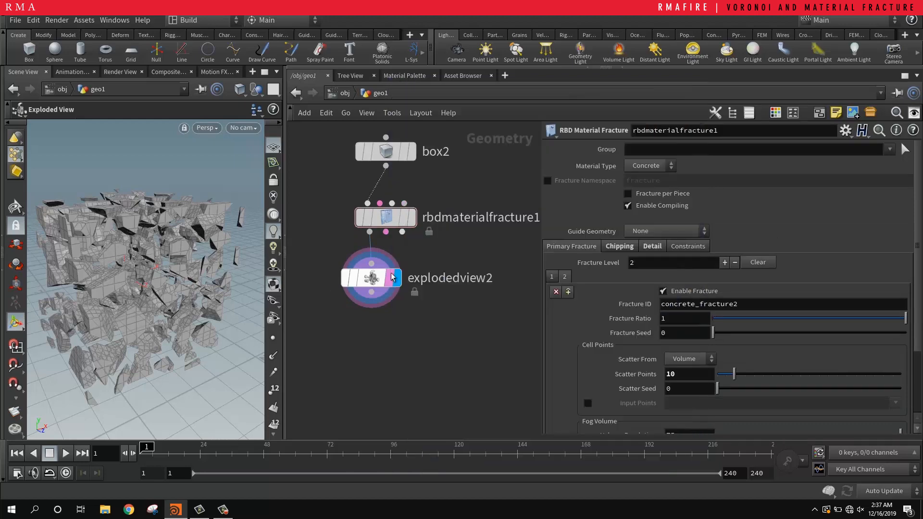
Step: Check the available Guide Geometry options without changing the selection and look over the exploded concrete pieces
left_click_drag(166, 271, 116, 255, "alt")
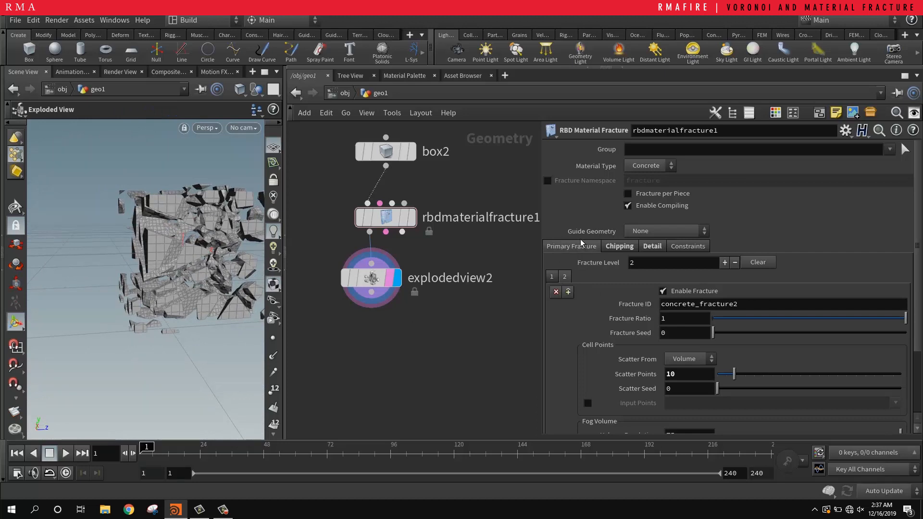
left_click(653, 231)
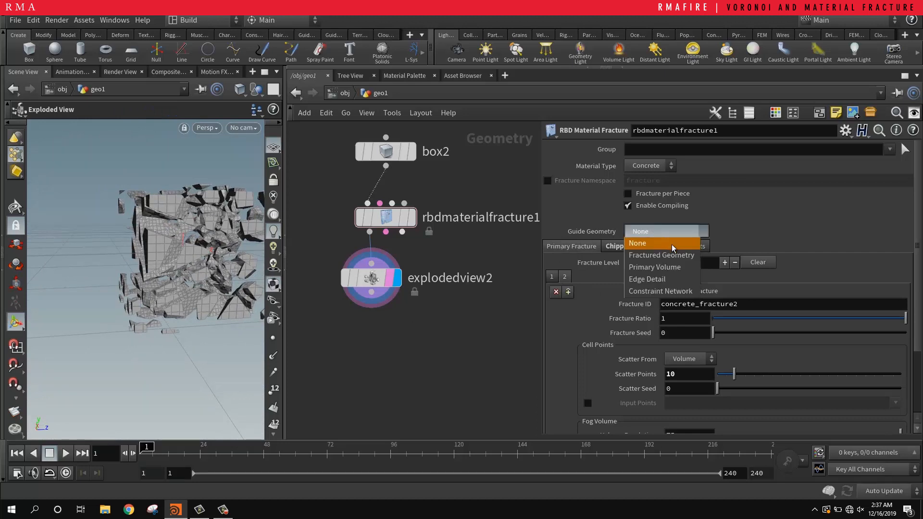
left_click(756, 208)
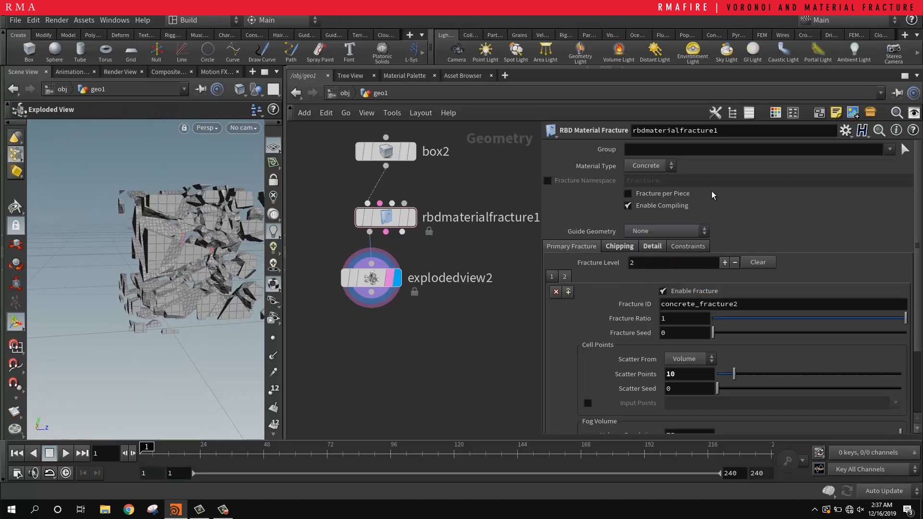
left_click_drag(174, 264, 207, 271, "alt")
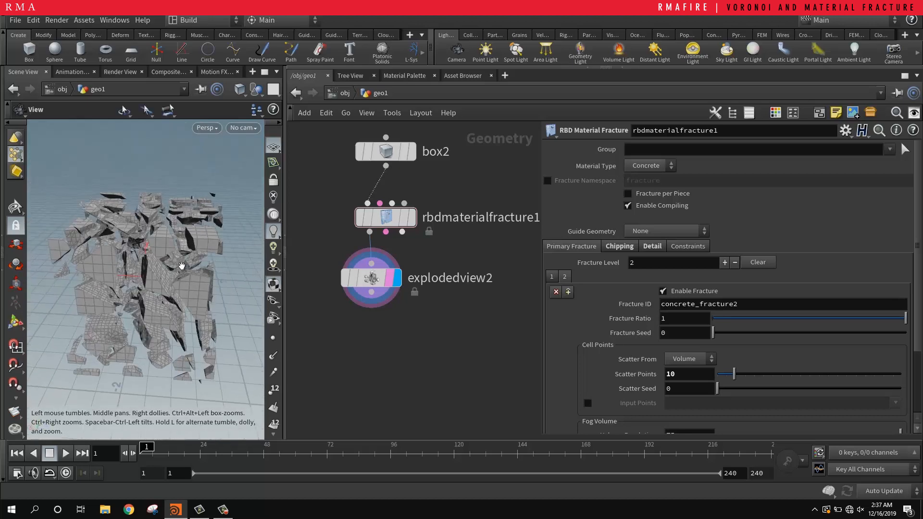
Step: Switch the Material Type to Glass and inspect the exploded shards
left_click(667, 168)
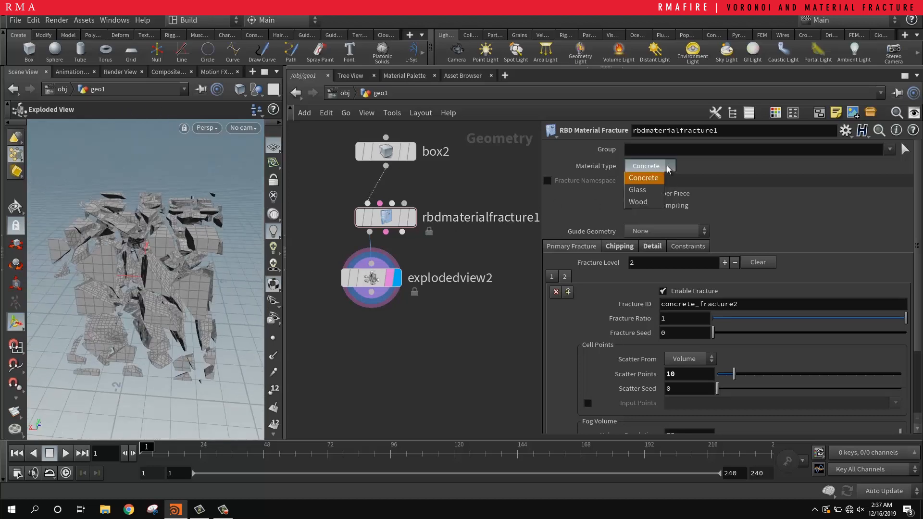
left_click(655, 191)
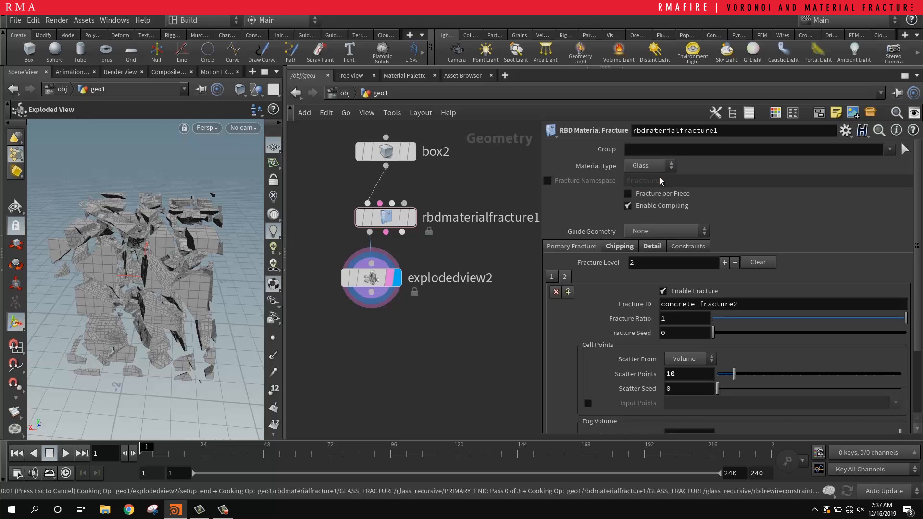
left_click_drag(130, 287, 165, 144, "alt")
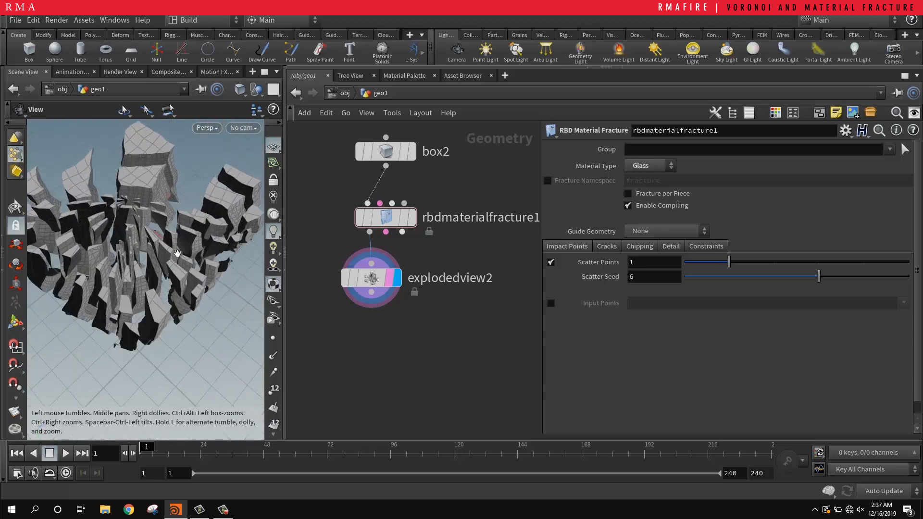
Step: Change the fracture's Material Type to Wood and bring the exploded splinters into view
left_click(650, 165)
left_click(644, 201)
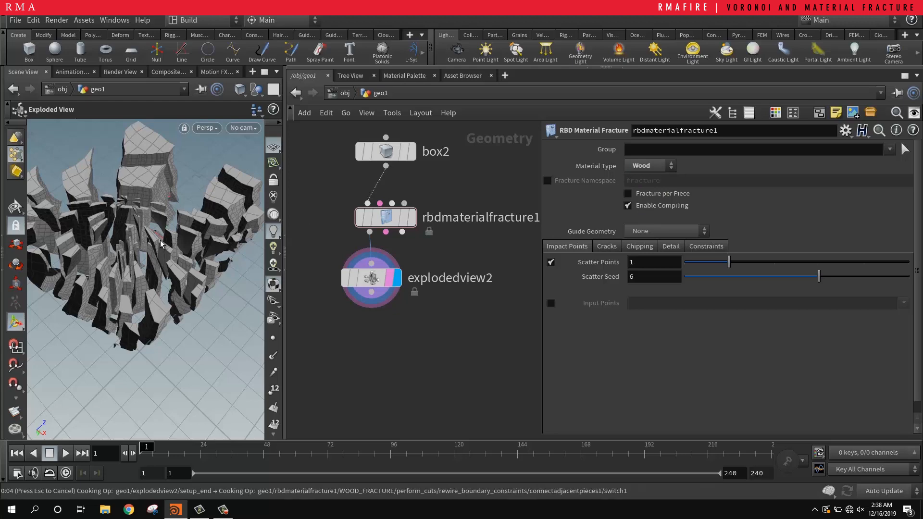
left_click_drag(113, 225, 153, 265, "alt")
right_click_drag(105, 188, 125, 202, "alt")
left_click_drag(125, 202, 137, 139, "alt")
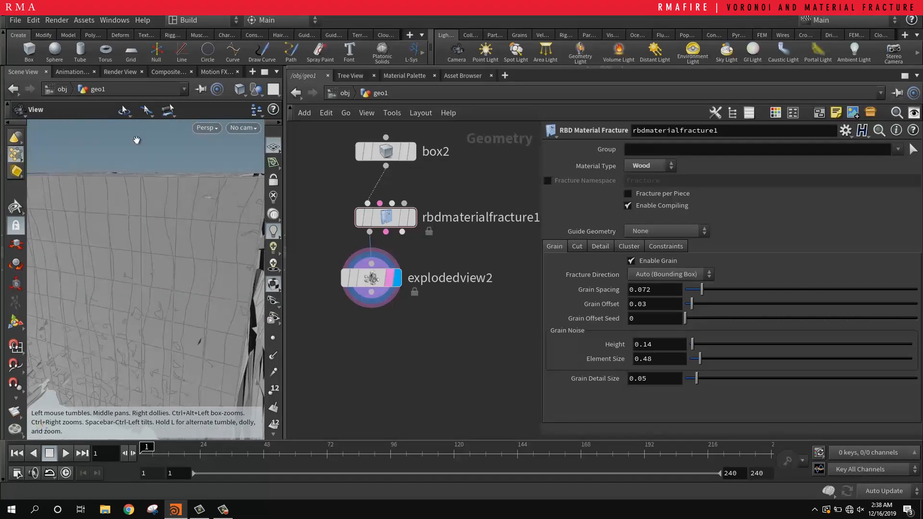
Step: Examine the wood fracture's grain, splinters and split faces in the exploded view from several angles and distances
right_click_drag(127, 226, 99, 282, "alt")
left_click_drag(99, 282, 148, 251, "alt")
middle_click_drag(172, 294, 199, 206, "alt")
right_click_drag(200, 207, 177, 152, "alt")
left_click_drag(176, 152, 151, 188, "alt")
right_click_drag(151, 188, 128, 181, "alt")
left_click_drag(127, 181, 129, 173, "alt")
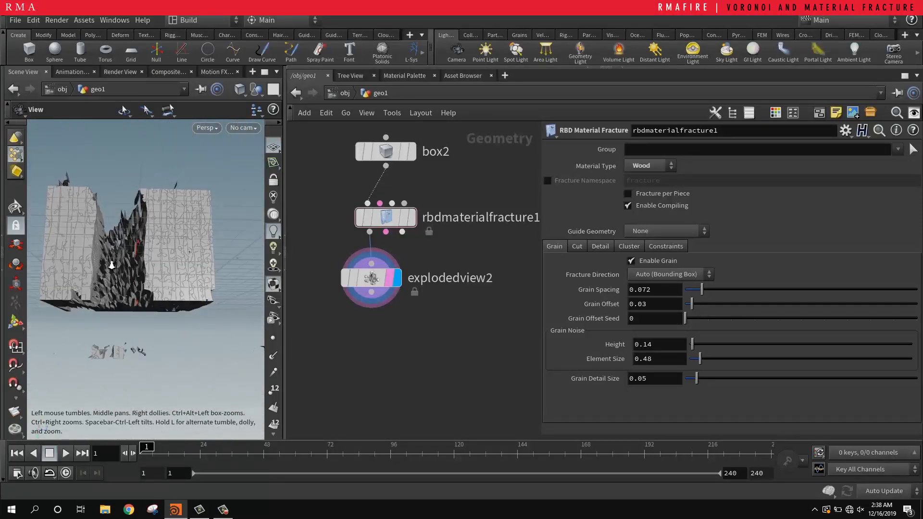
right_click_drag(112, 265, 187, 212, "alt")
left_click_drag(188, 212, 182, 195, "alt")
right_click_drag(181, 196, 161, 223, "alt")
left_click_drag(160, 223, 210, 228, "alt")
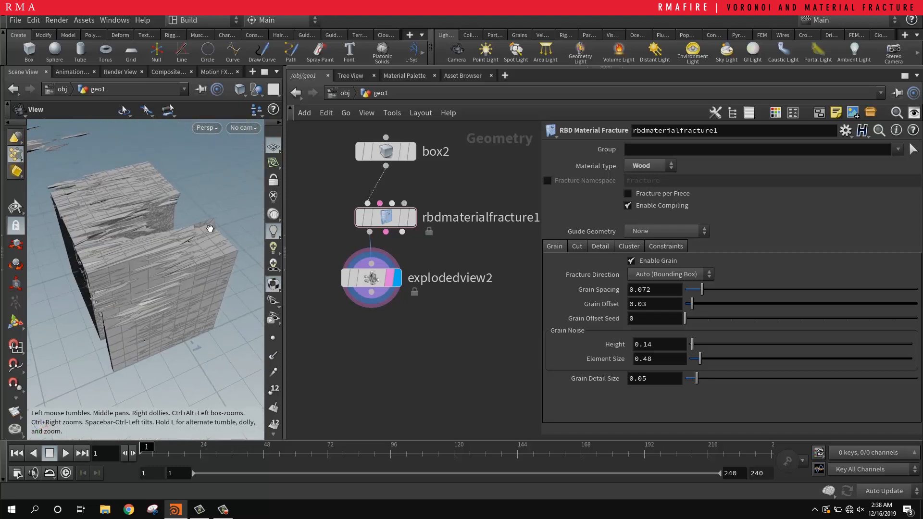
key("Return")
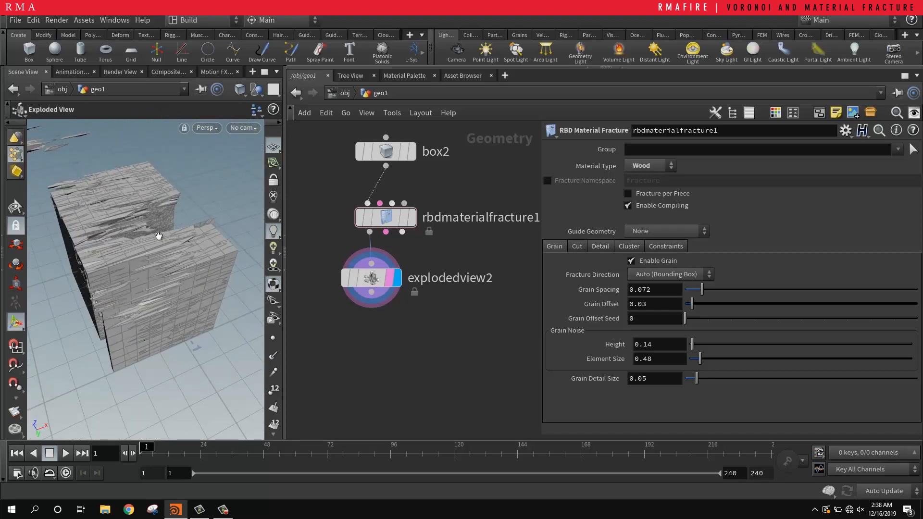
right_click_drag(159, 236, 130, 238, "alt")
middle_click_drag(130, 238, 161, 243, "alt")
right_click_drag(182, 238, 221, 230, "alt")
left_click_drag(177, 228, 210, 211, "alt")
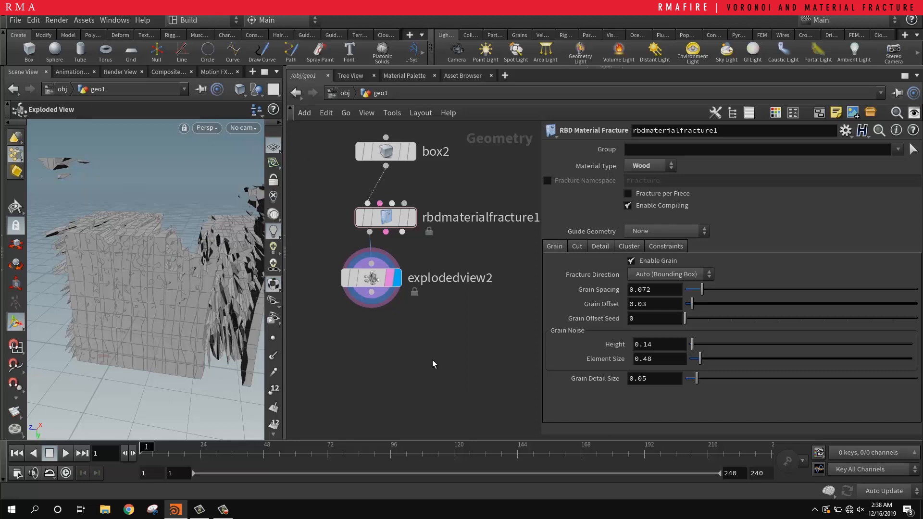
scroll(432, 360, "down", 2)
middle_click_drag(360, 366, 545, 287)
scroll(428, 303, "down", 3)
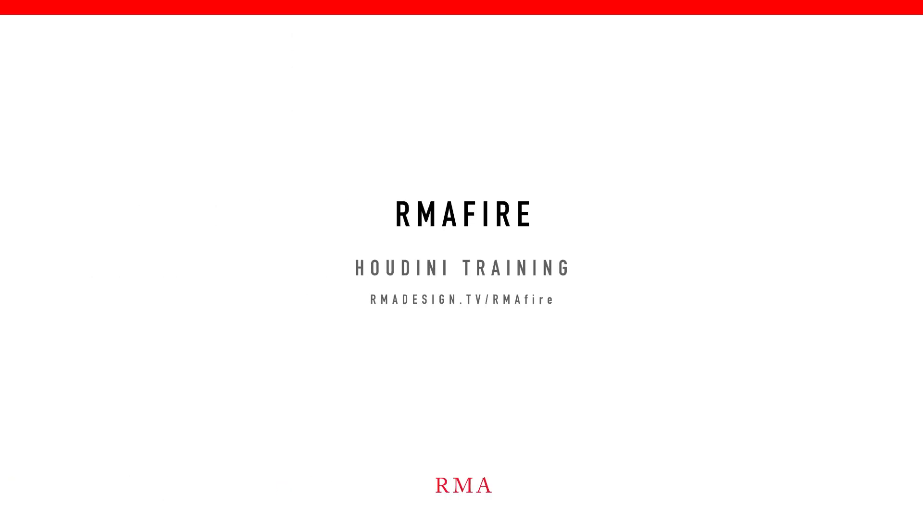